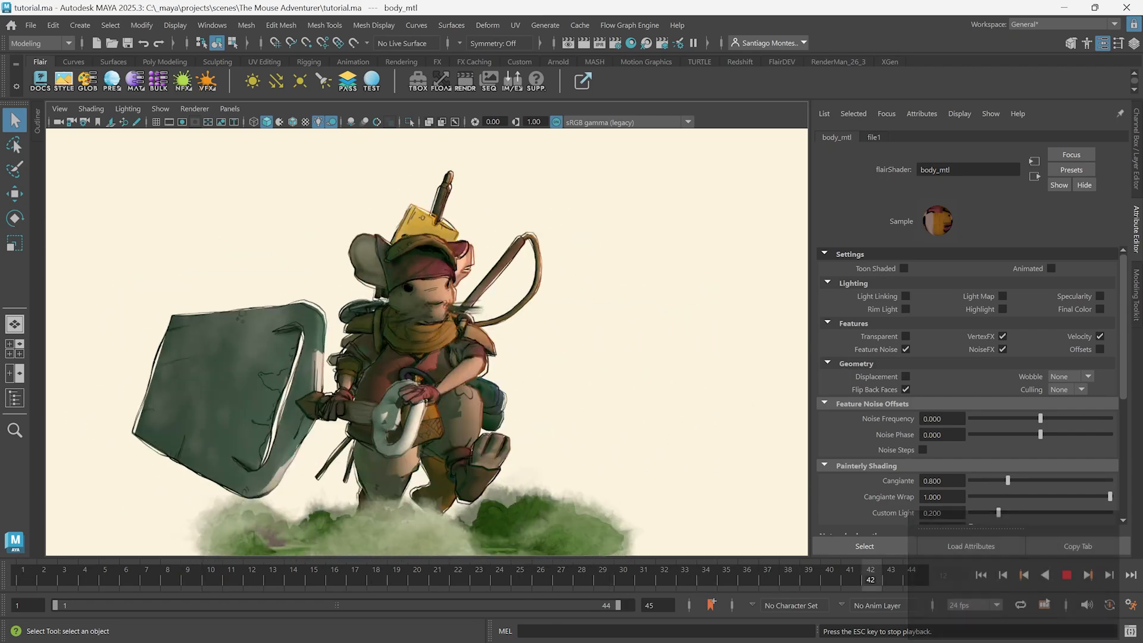
Stop the animation playback and open the material attributes of the yarn ball and armor mesh.
key(Escape)
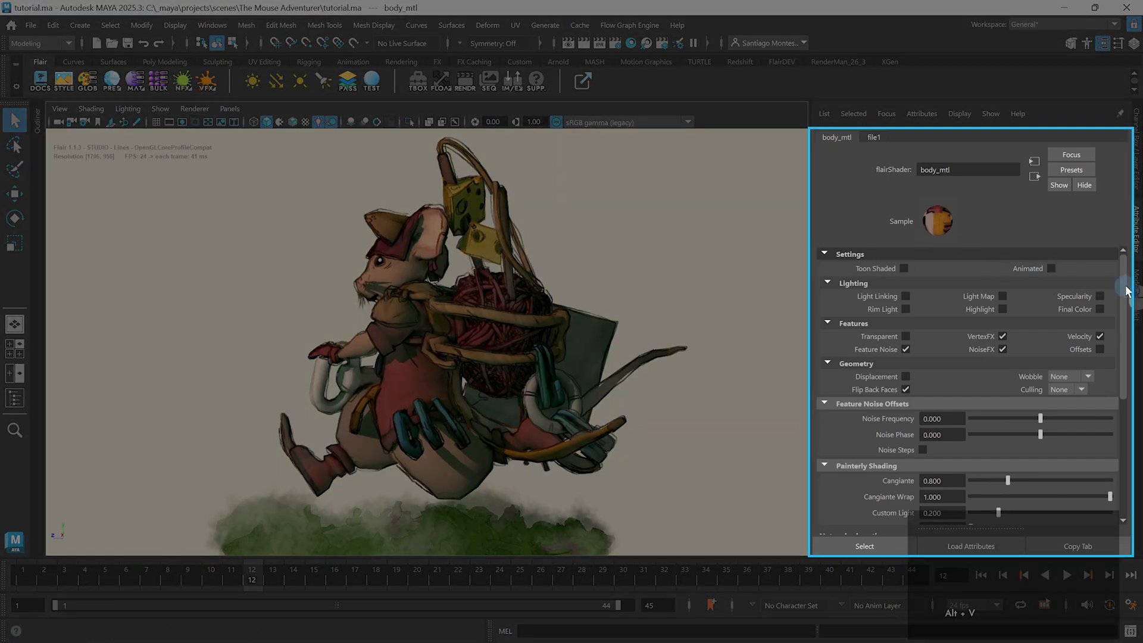
mouse_move(1126, 290)
mouse_down()
mouse_move(1124, 426)
mouse_move(1116, 271)
mouse_up()
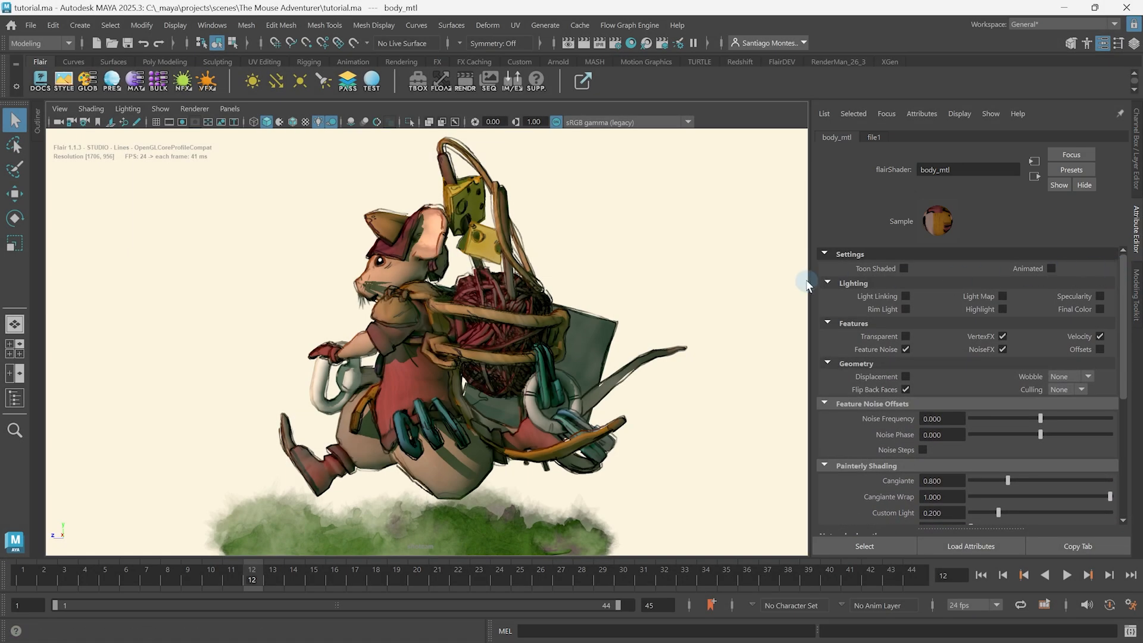
click(506, 302)
right_click(506, 302)
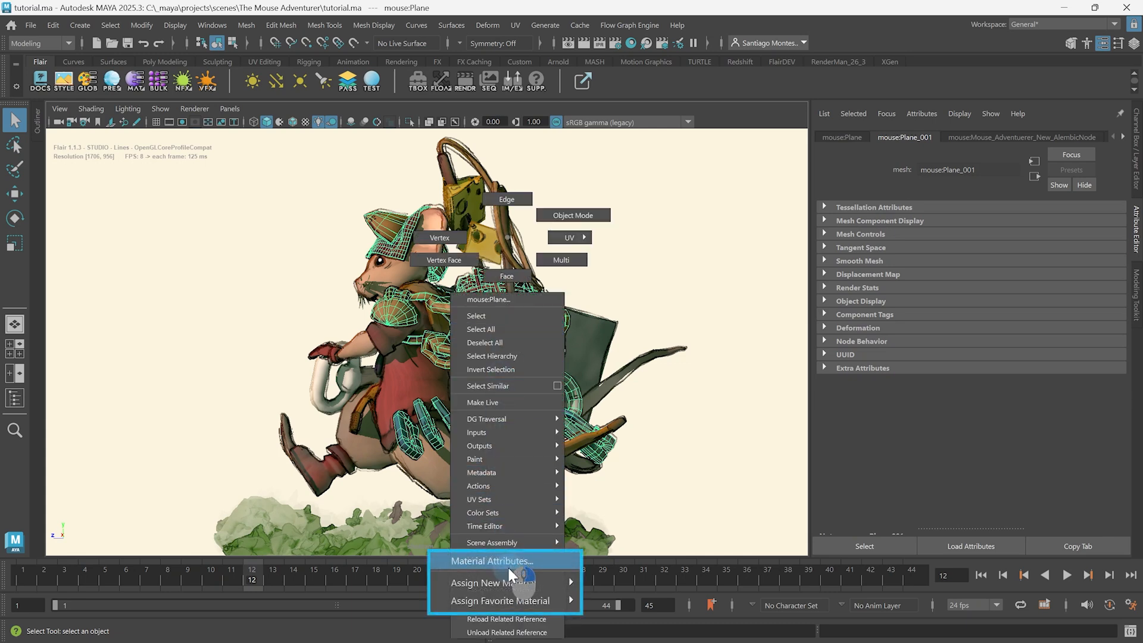
click(507, 562)
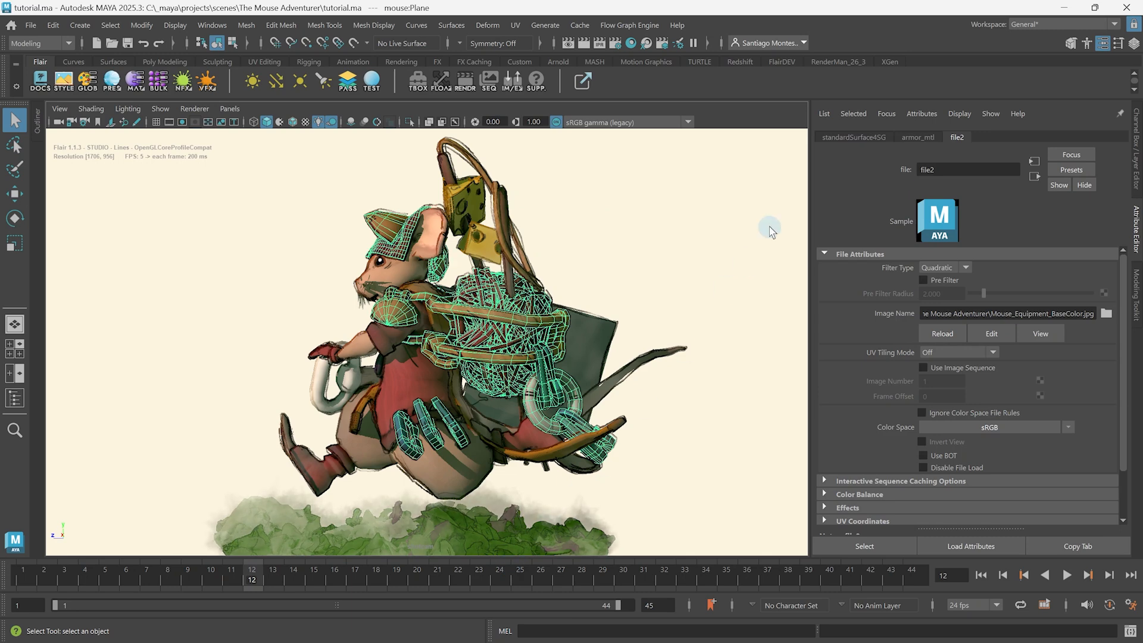
Select the yarn ball and armor mesh's material with Flair's material tool and look through its attributes.
click(704, 234)
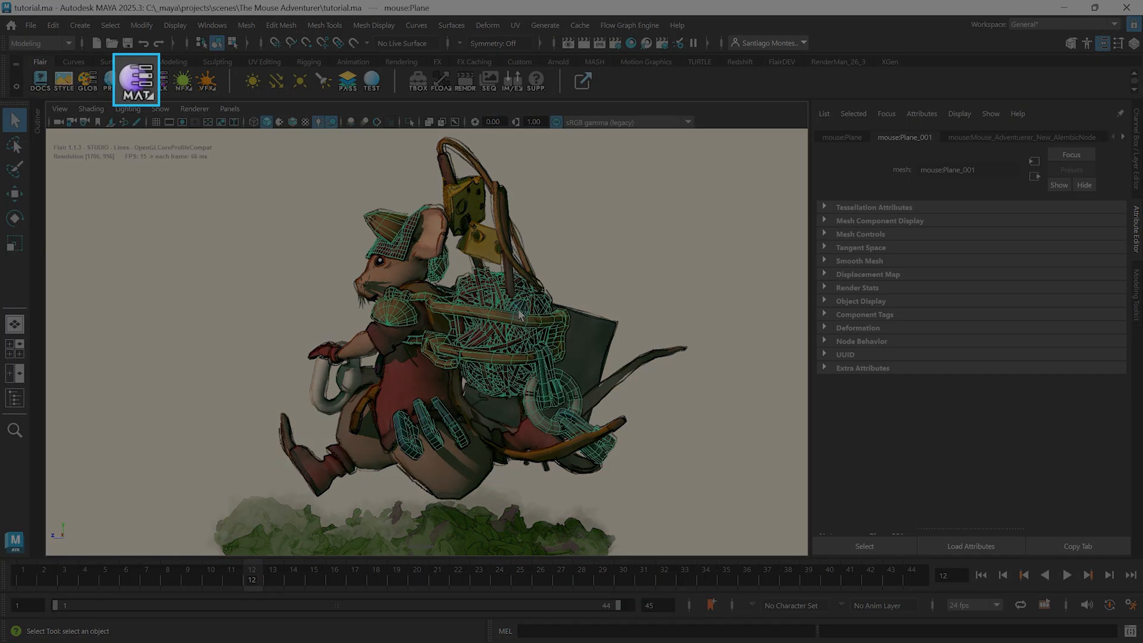
click(141, 88)
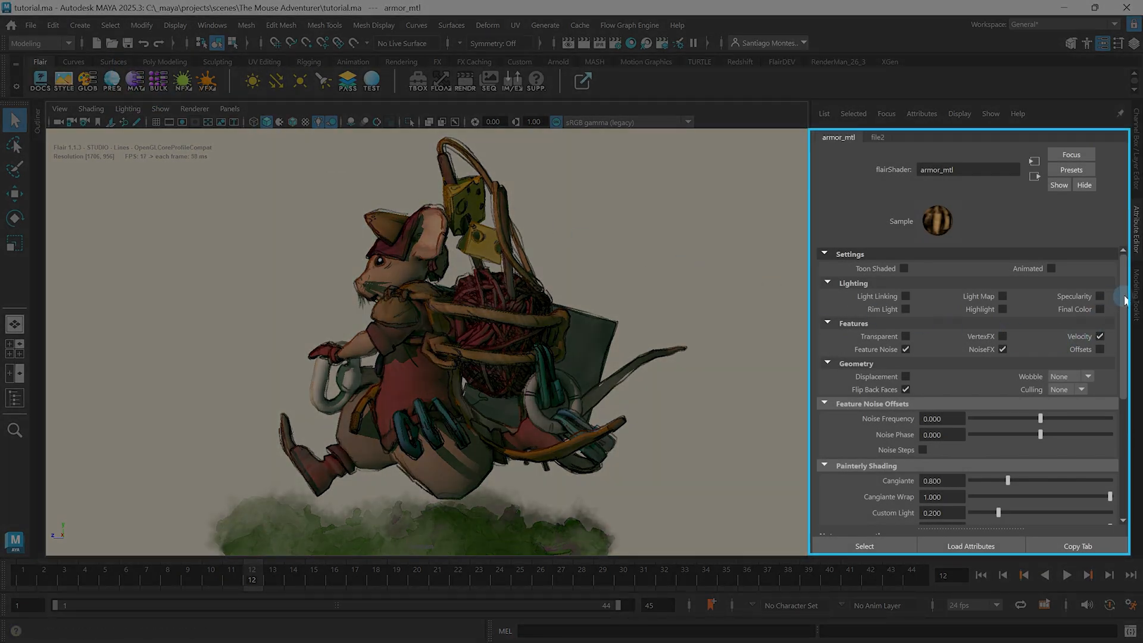
mouse_move(1125, 300)
mouse_down()
mouse_move(1137, 425)
mouse_move(1114, 287)
mouse_move(1139, 474)
mouse_move(1109, 258)
mouse_up()
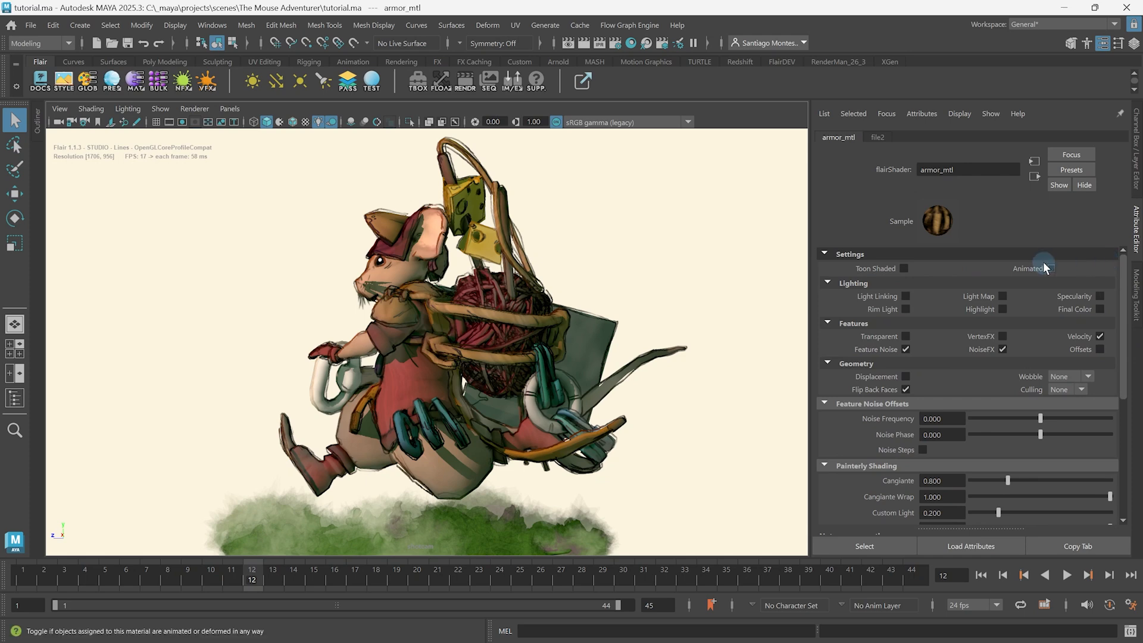
Undo the trial selection of the cheese and fishing rod mesh and open the keying options for armor_mtl's Noise Phase.
click(509, 287)
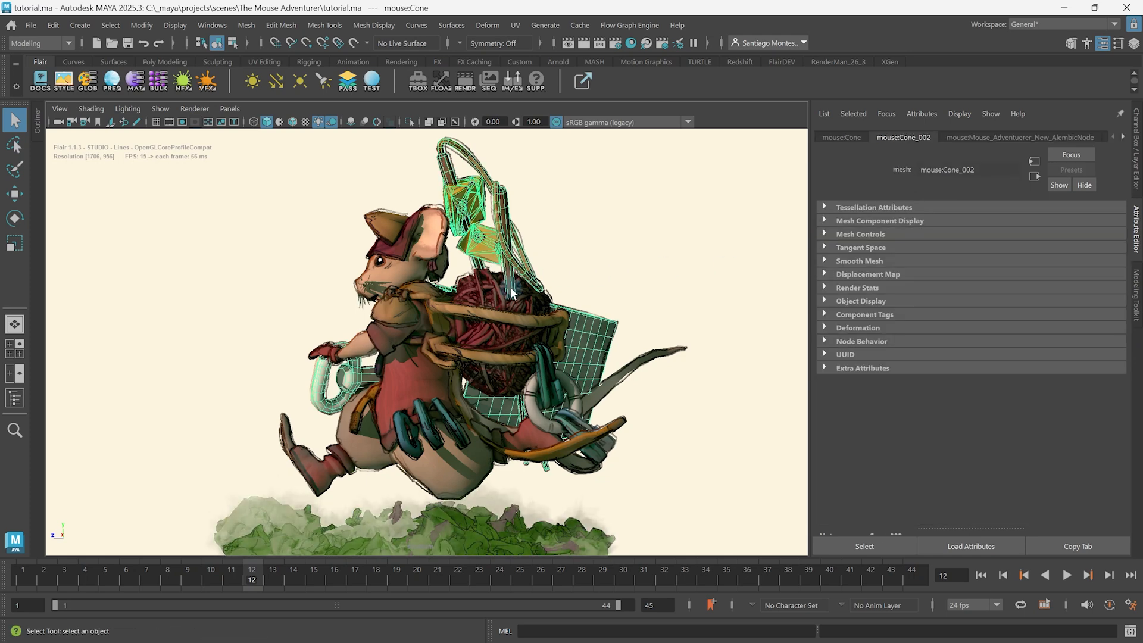
key(ctrl+z)
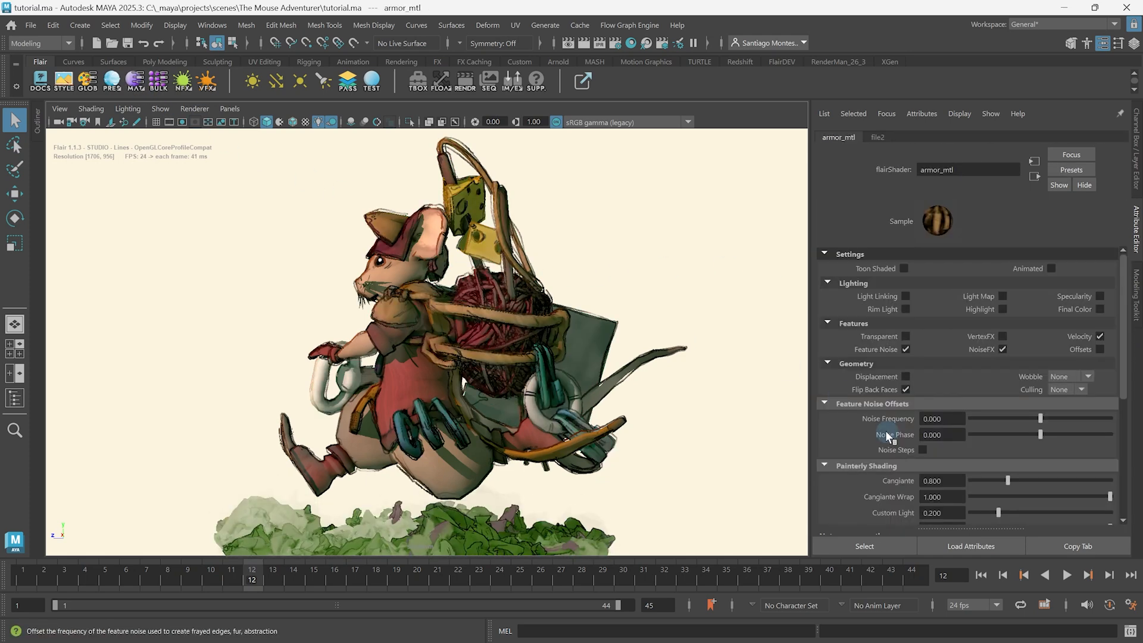
right_click(926, 436)
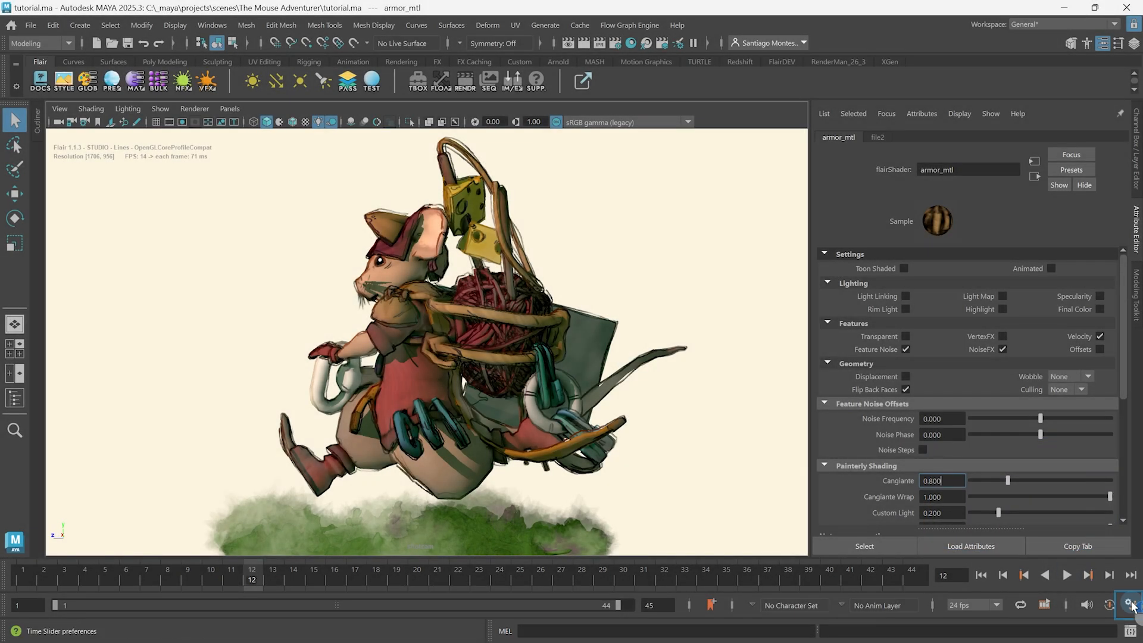
Set the animation evaluation mode to DG in the preferences and save them.
click(1131, 604)
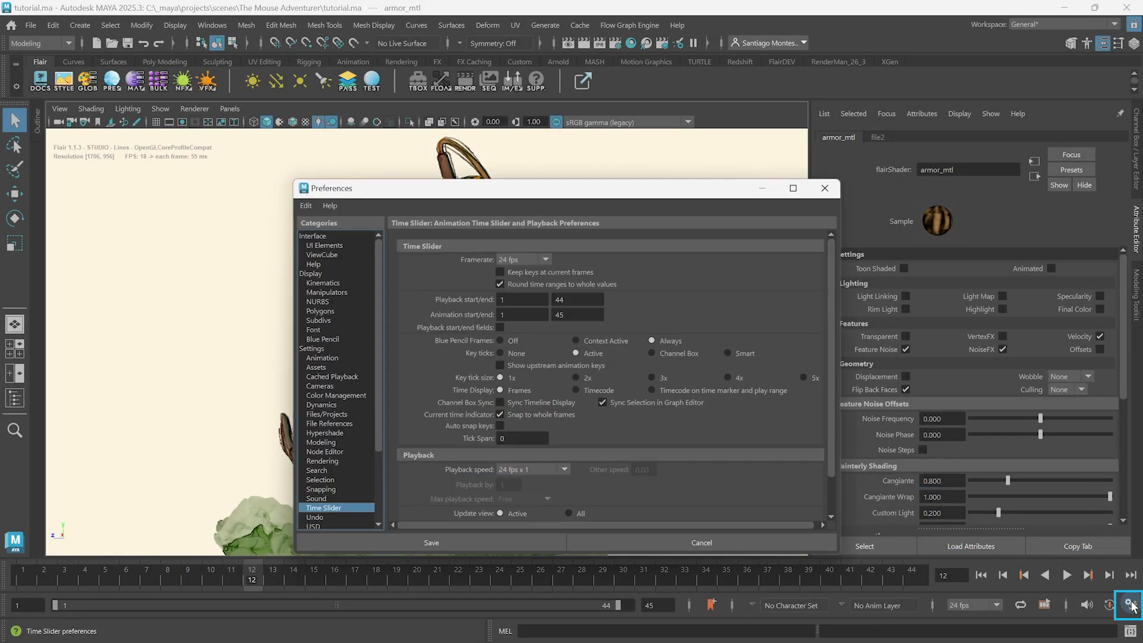
click(326, 355)
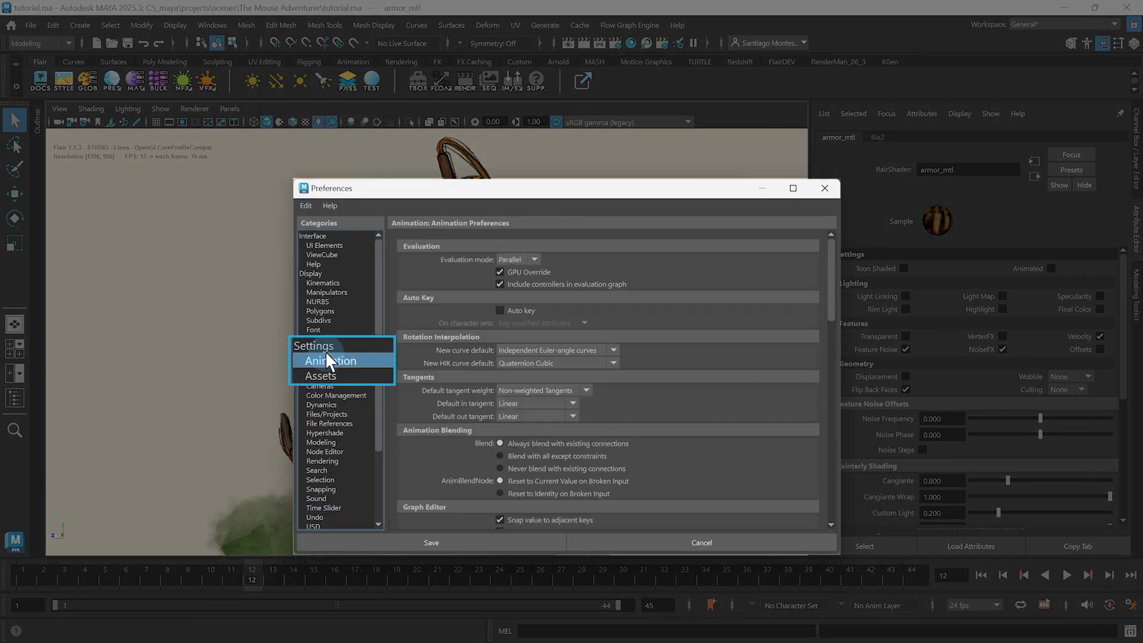
click(528, 260)
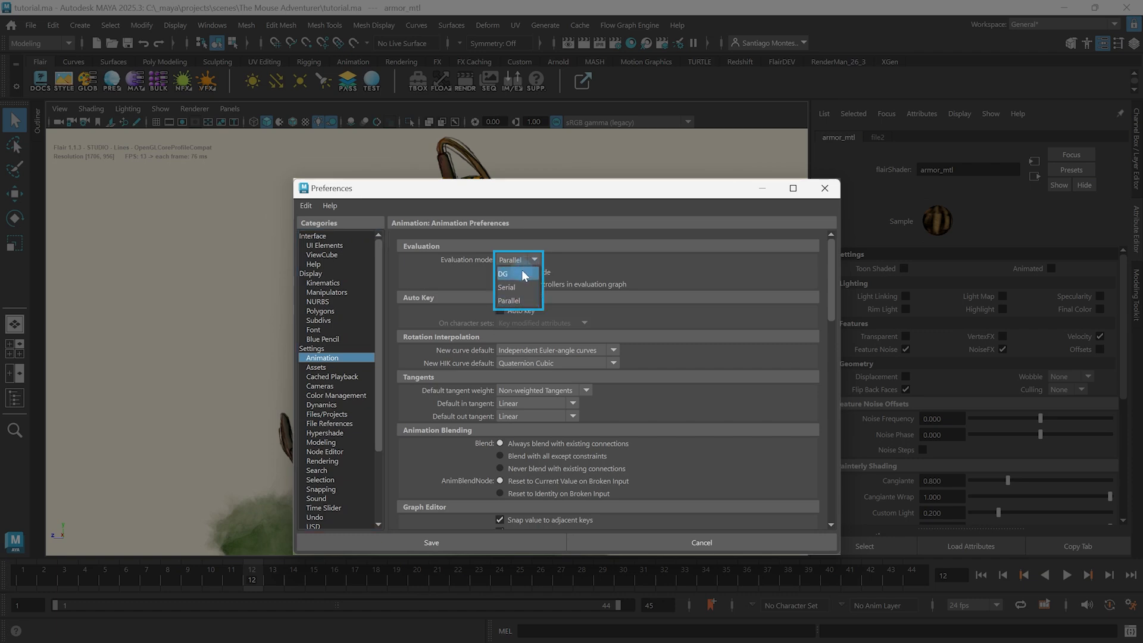
click(521, 273)
click(489, 540)
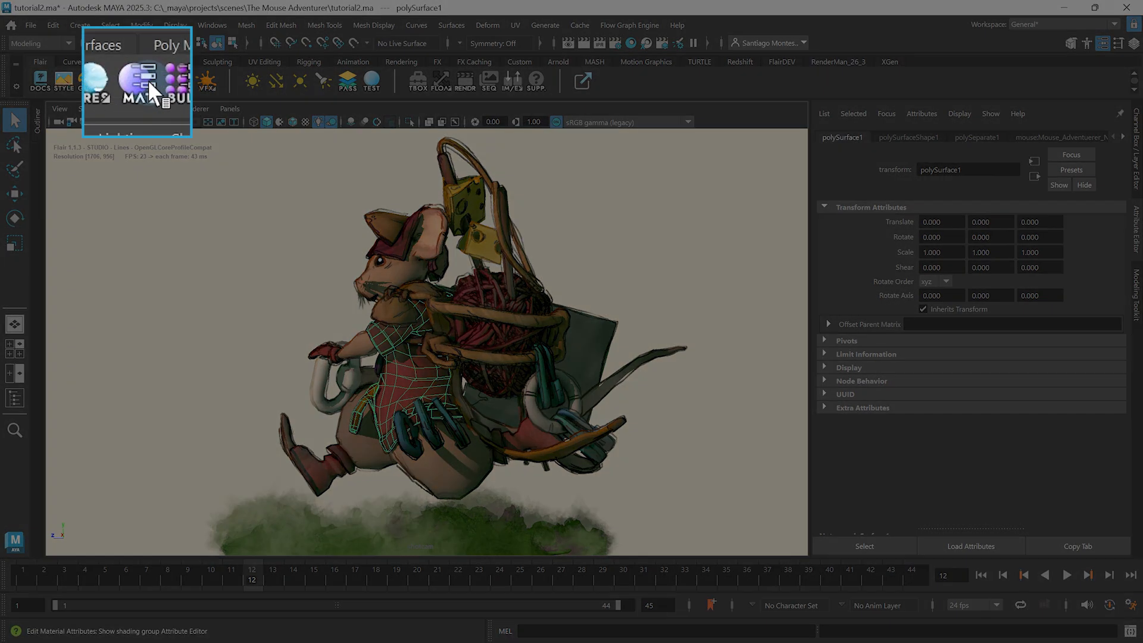
Switch the Attribute Editor to the tunic's material, and select the yarn ball, cheese and tunic in turn to compare their materials.
click(148, 80)
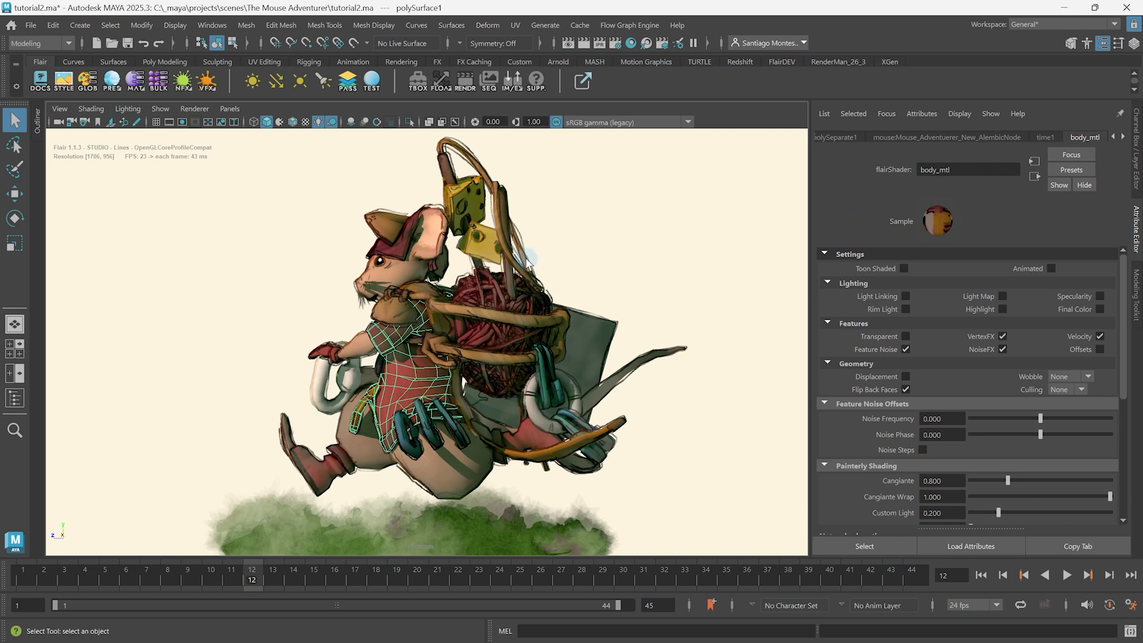
click(474, 293)
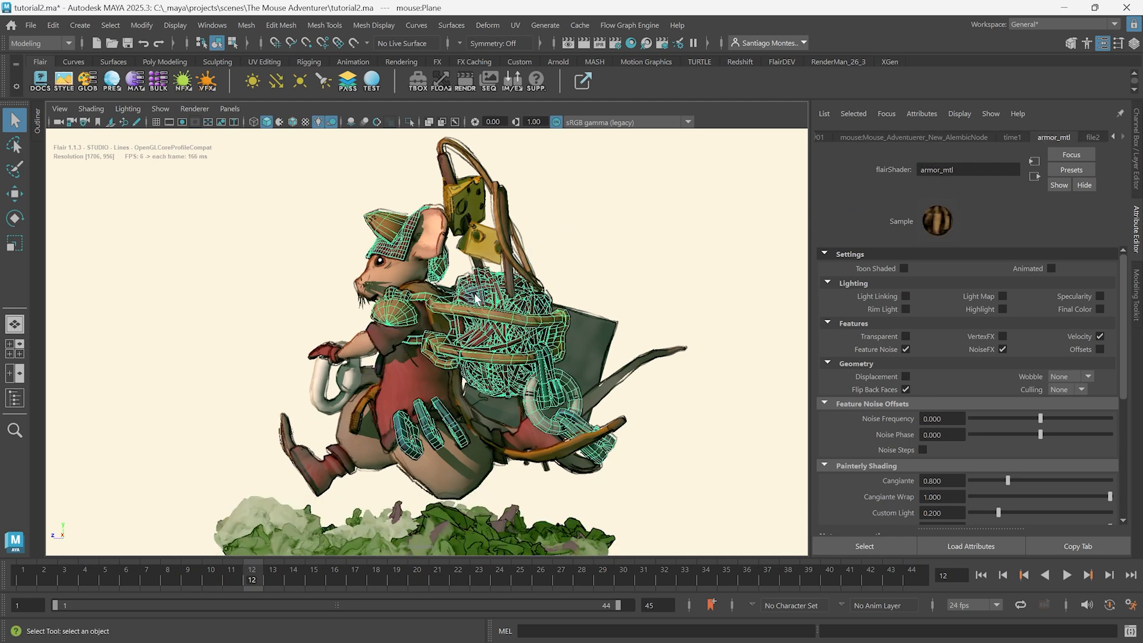
click(477, 237)
click(406, 379)
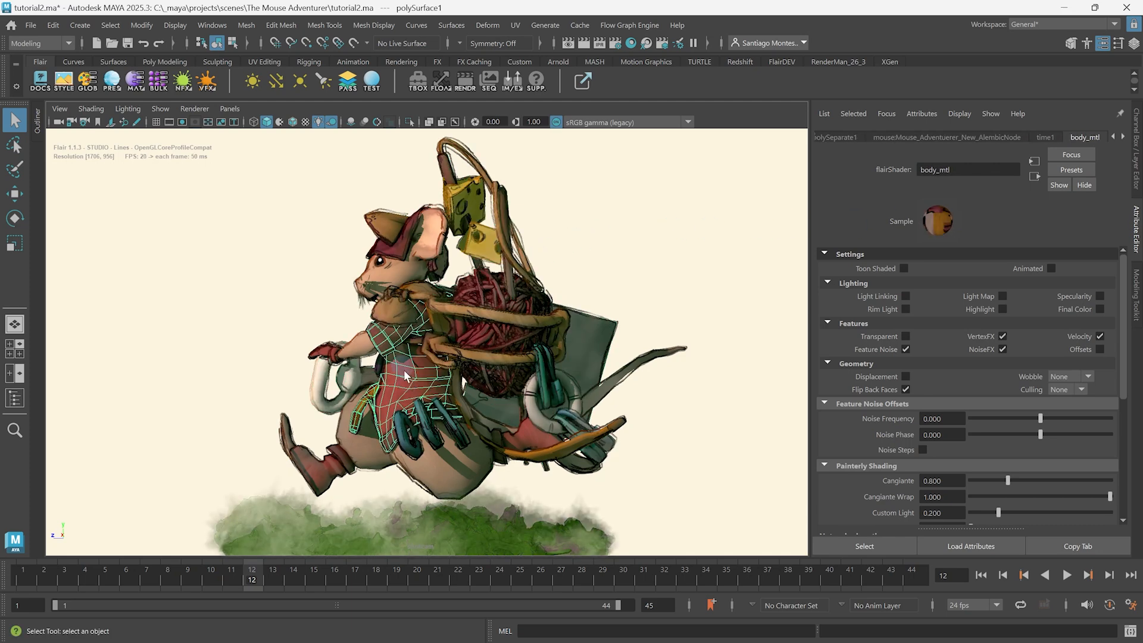
Turn the viewport's Selection Highlighting off and back on.
click(161, 107)
mouse_move(184, 166)
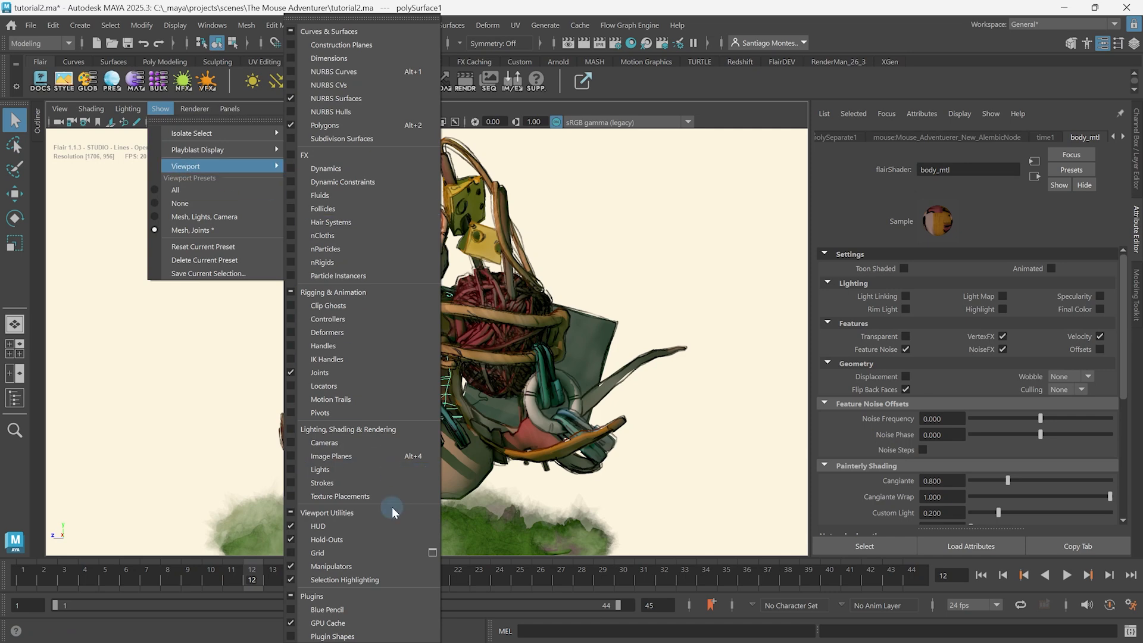
click(370, 581)
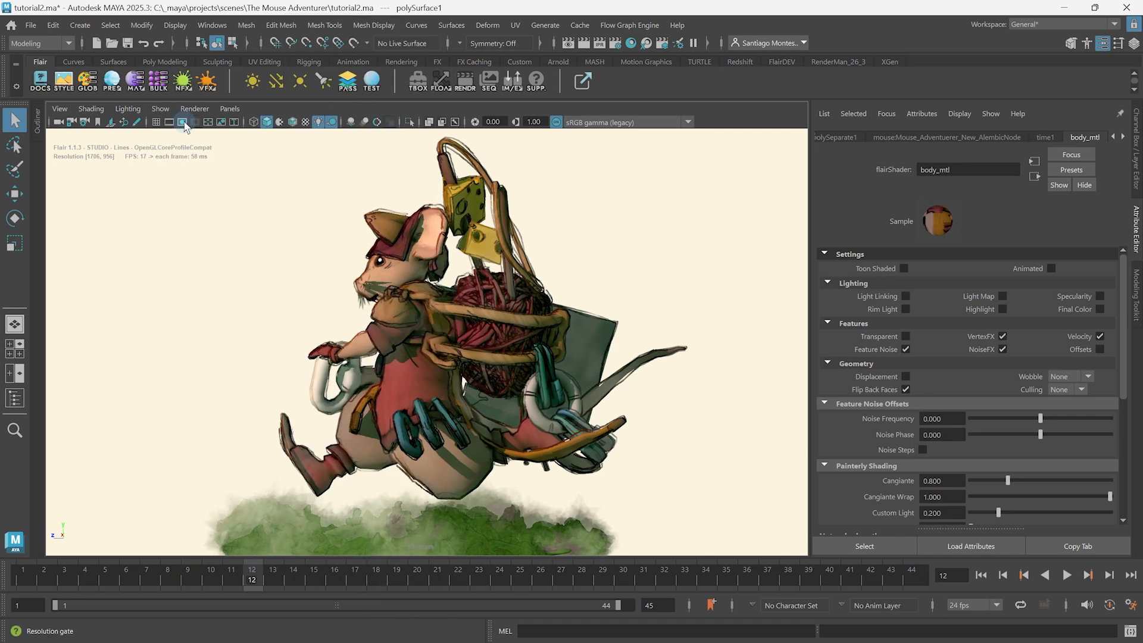
click(161, 108)
mouse_move(191, 164)
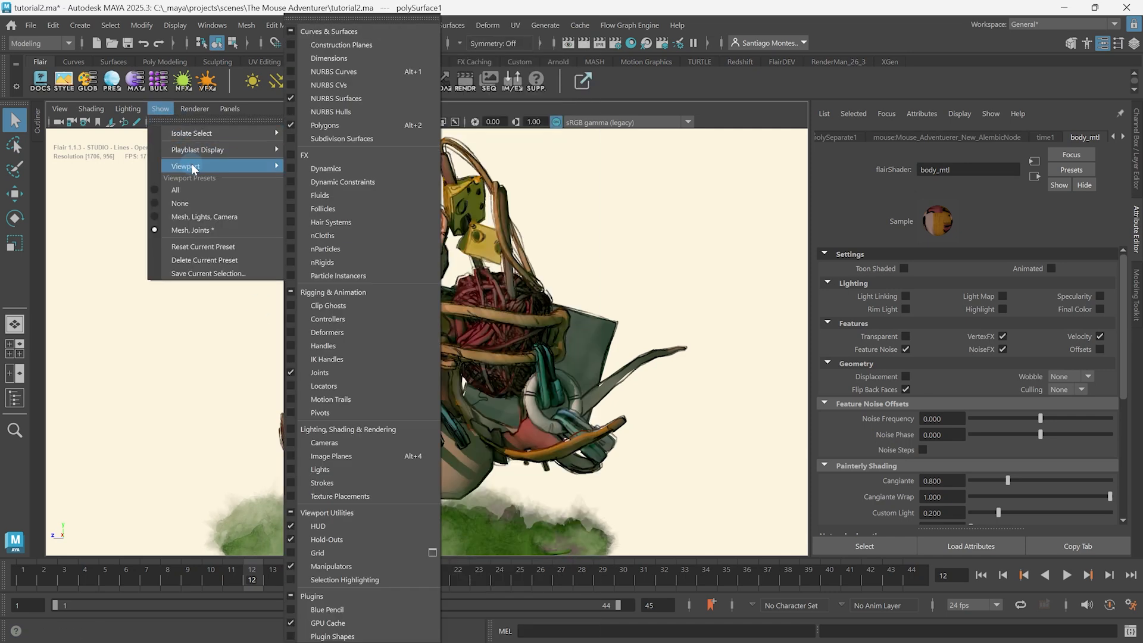
click(390, 578)
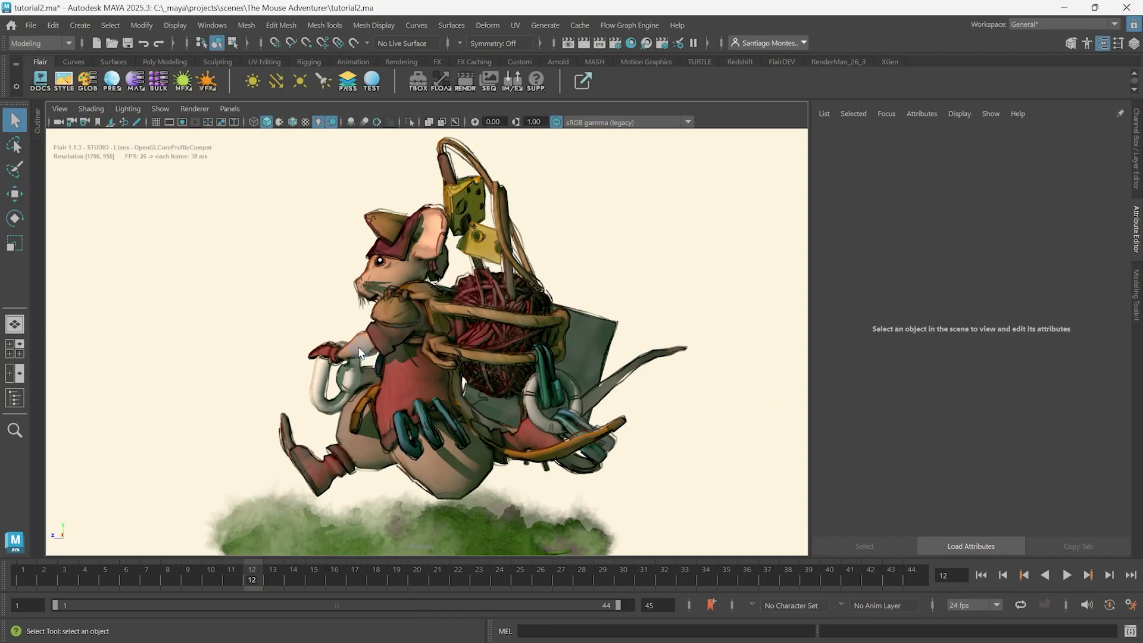
Select all objects assigned to the mouse body's material, and clear the selection.
click(359, 351)
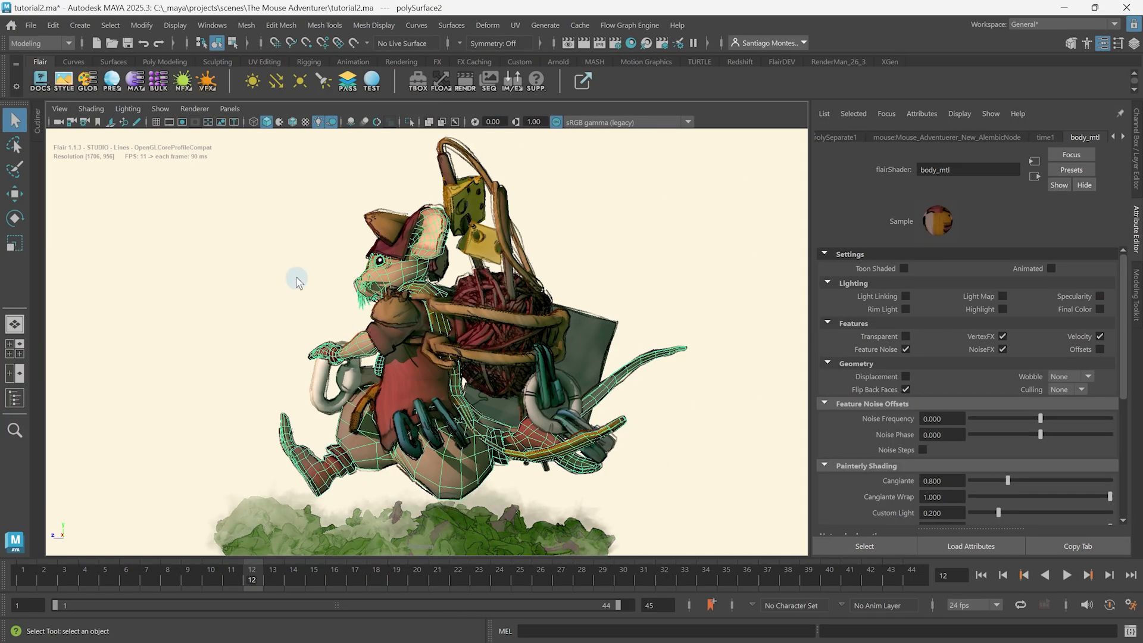
right_click(143, 79)
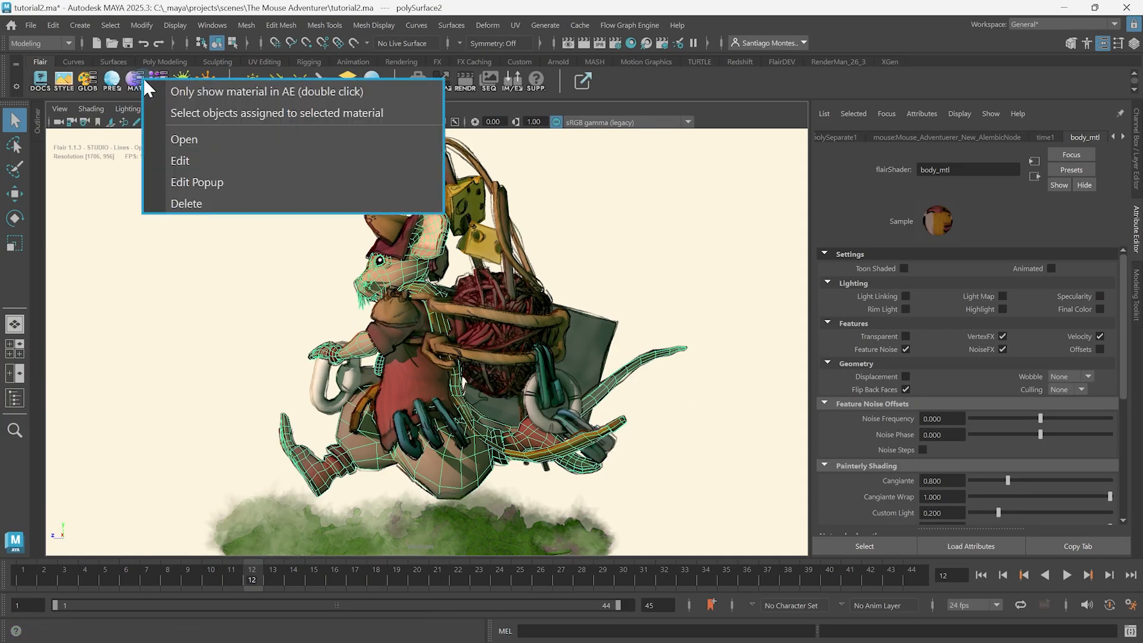
click(425, 117)
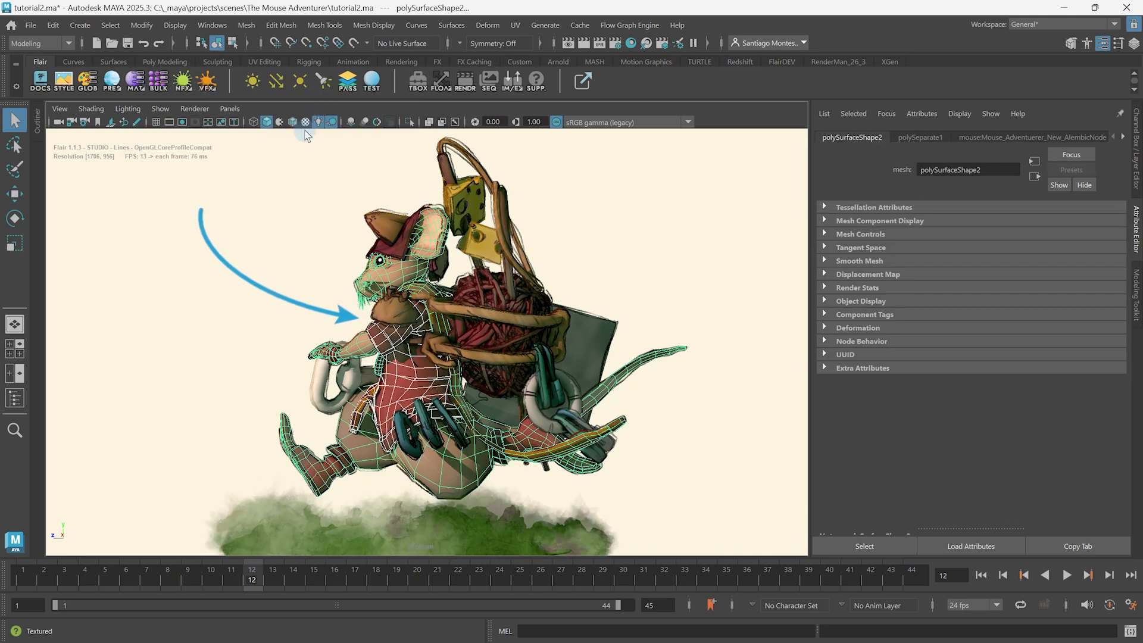
click(237, 310)
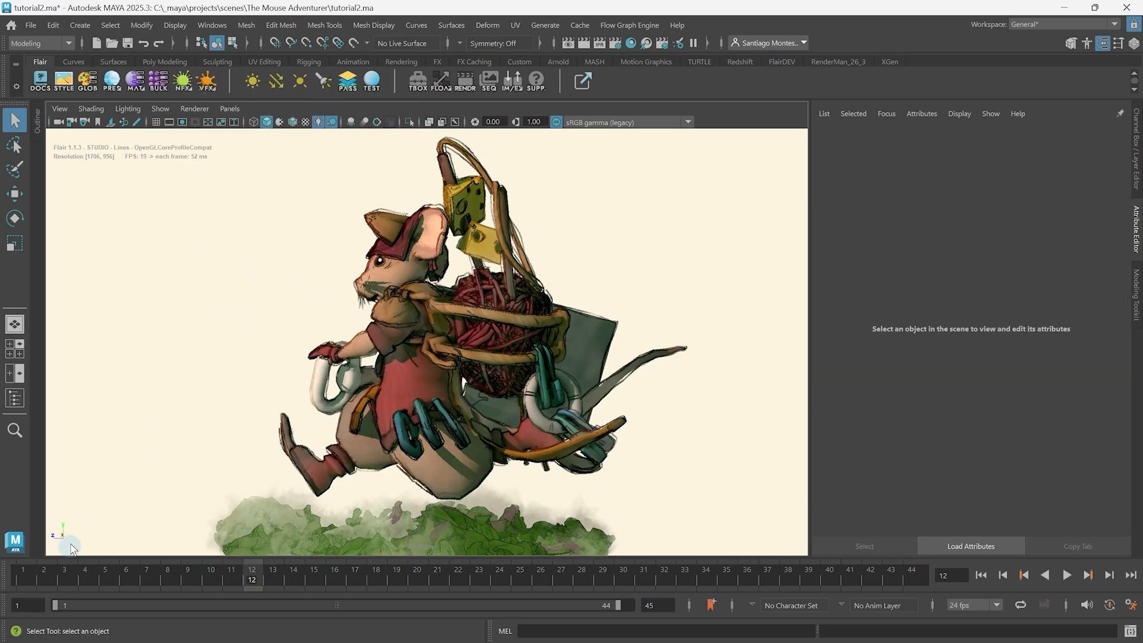
Go to frame 1, select the mouse body's material with Flair's material tool and look through its settings.
click(21, 581)
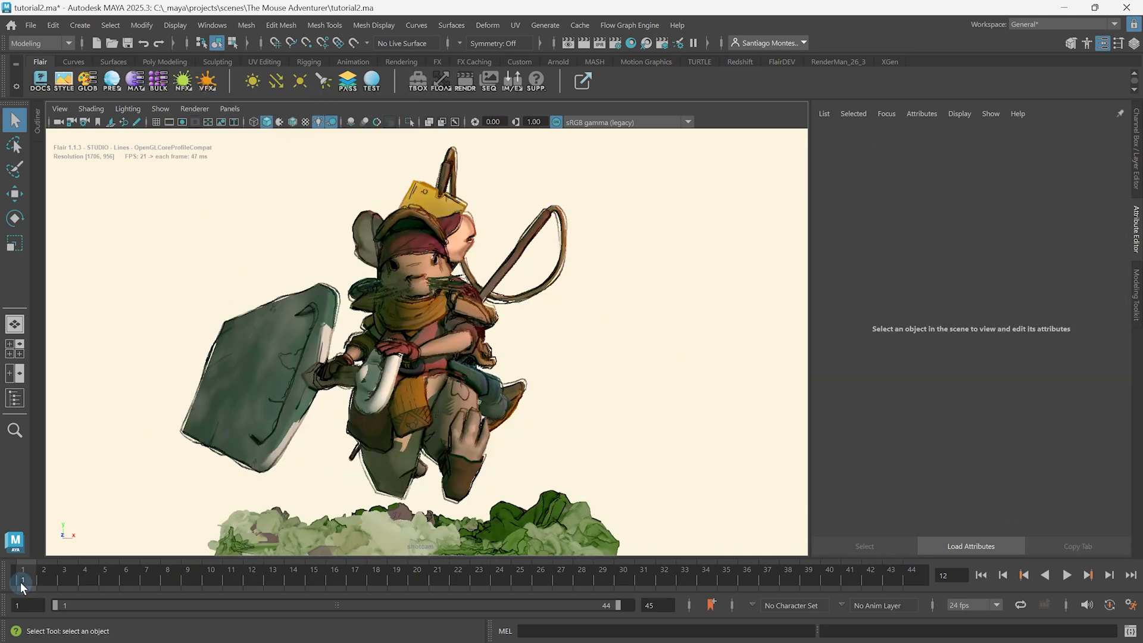
click(462, 460)
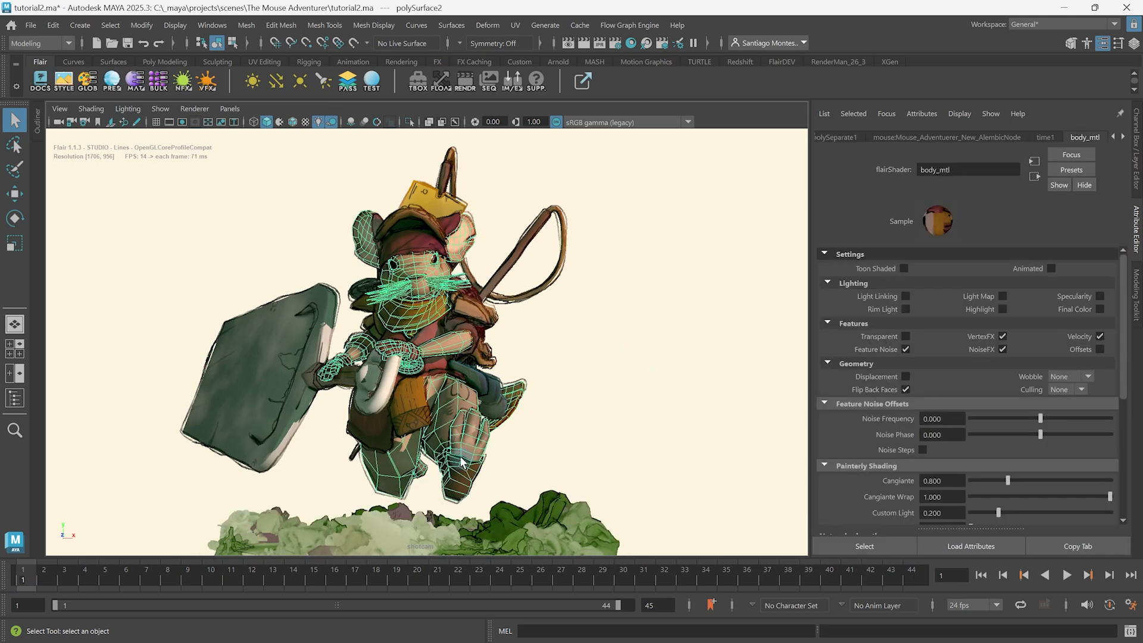
click(137, 87)
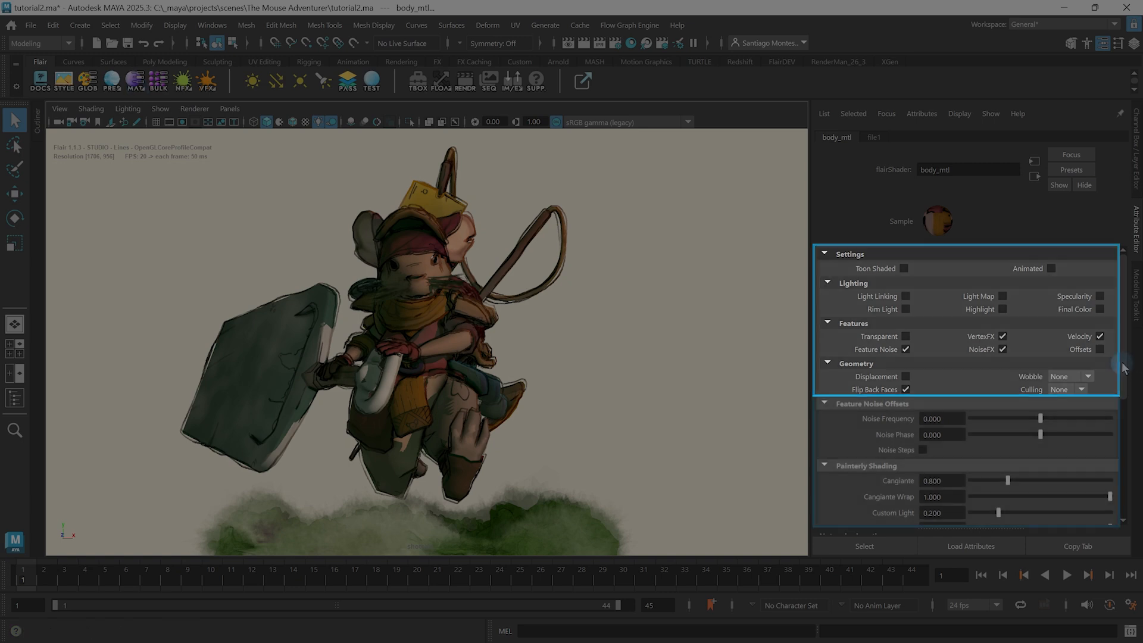
mouse_move(1122, 364)
mouse_down()
mouse_move(1134, 523)
mouse_move(1139, 353)
mouse_up()
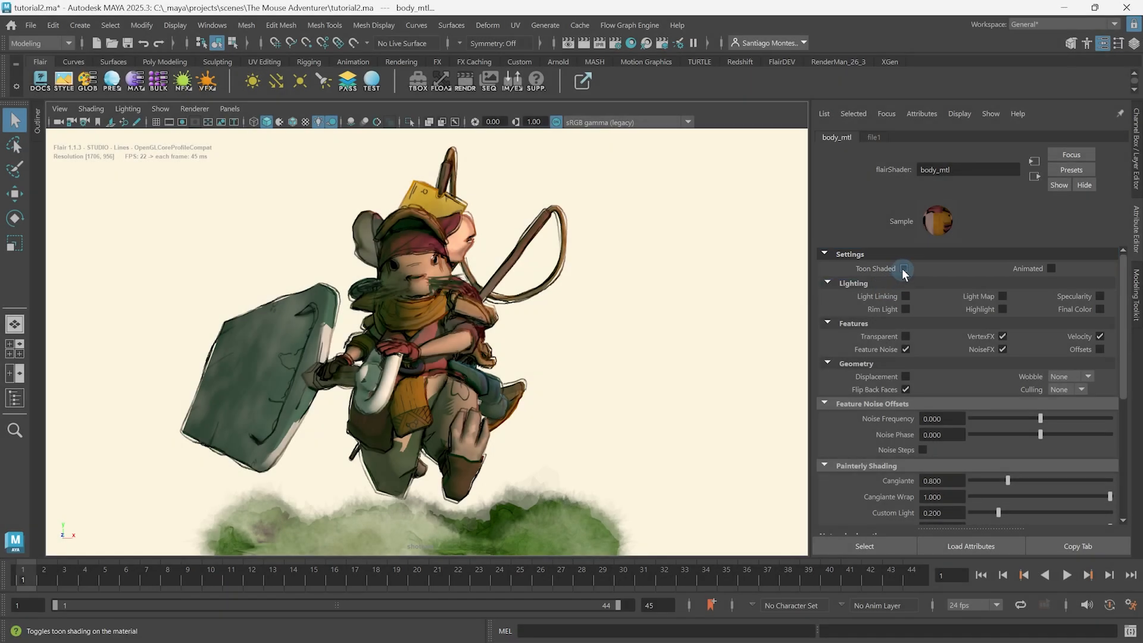
Enable Toon Shaded on body_mtl and look through its Toon Shading attributes.
click(904, 269)
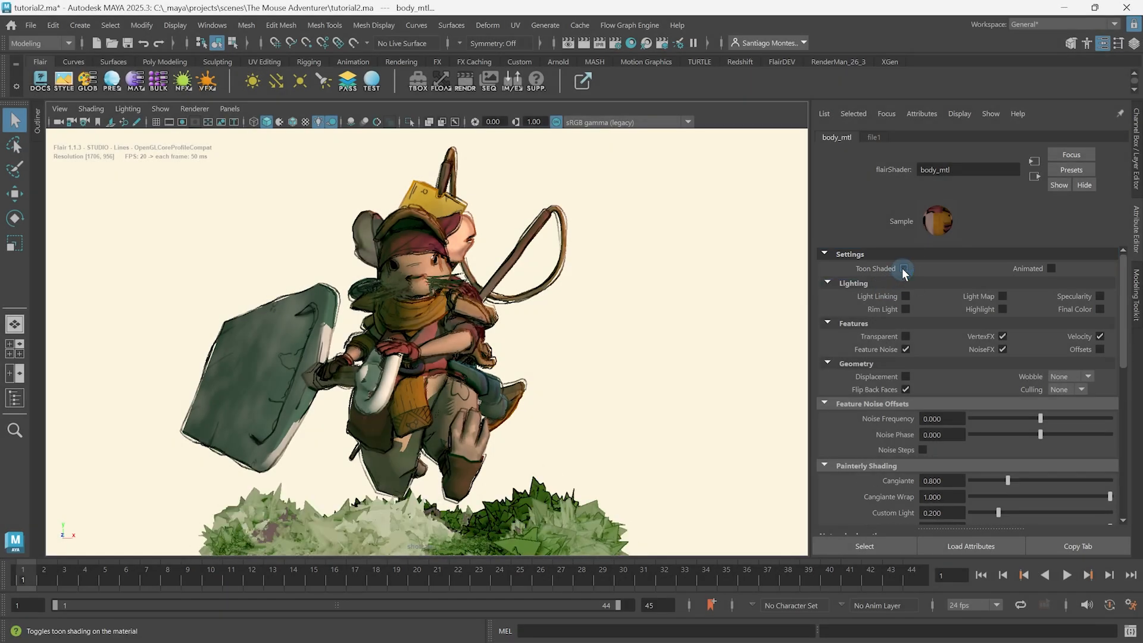
click(904, 269)
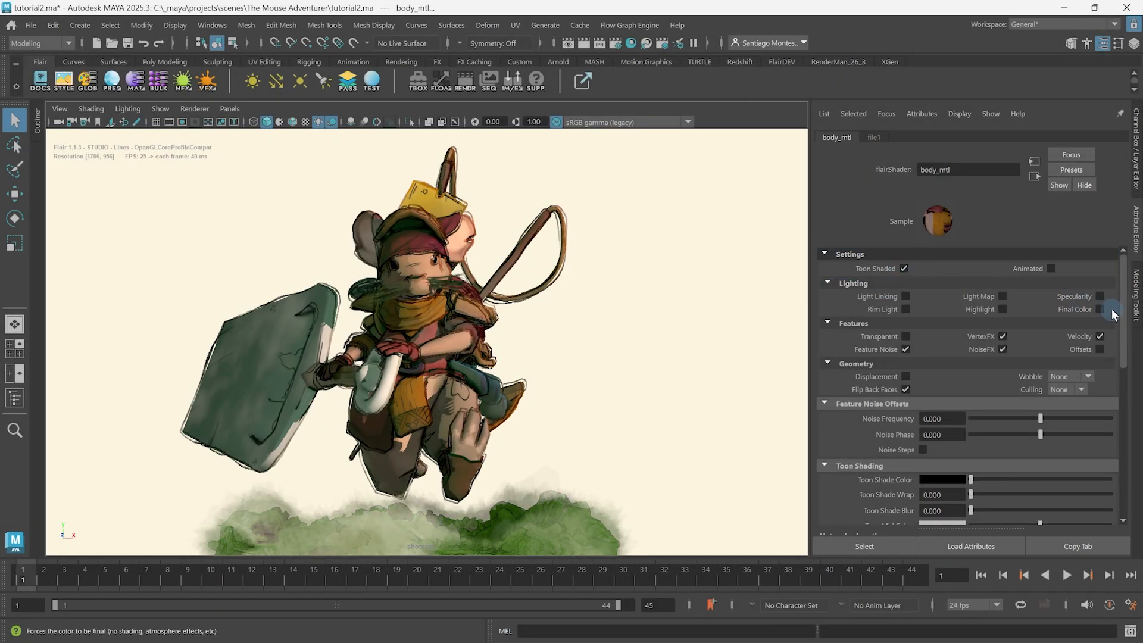
drag(1125, 314, 1133, 372)
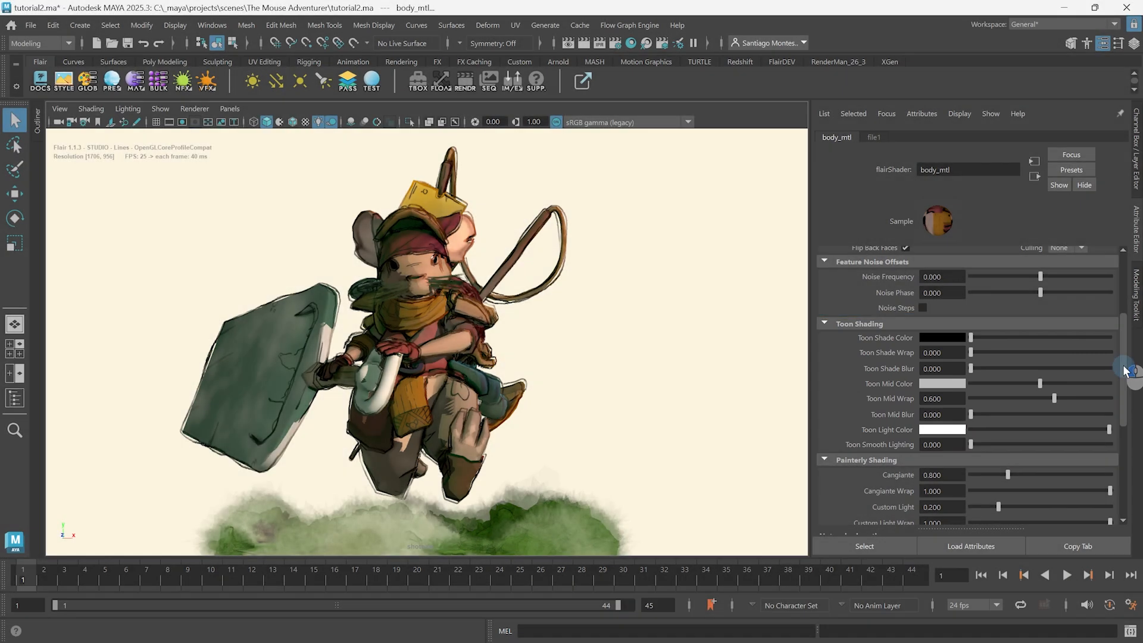
drag(1125, 369, 1117, 309)
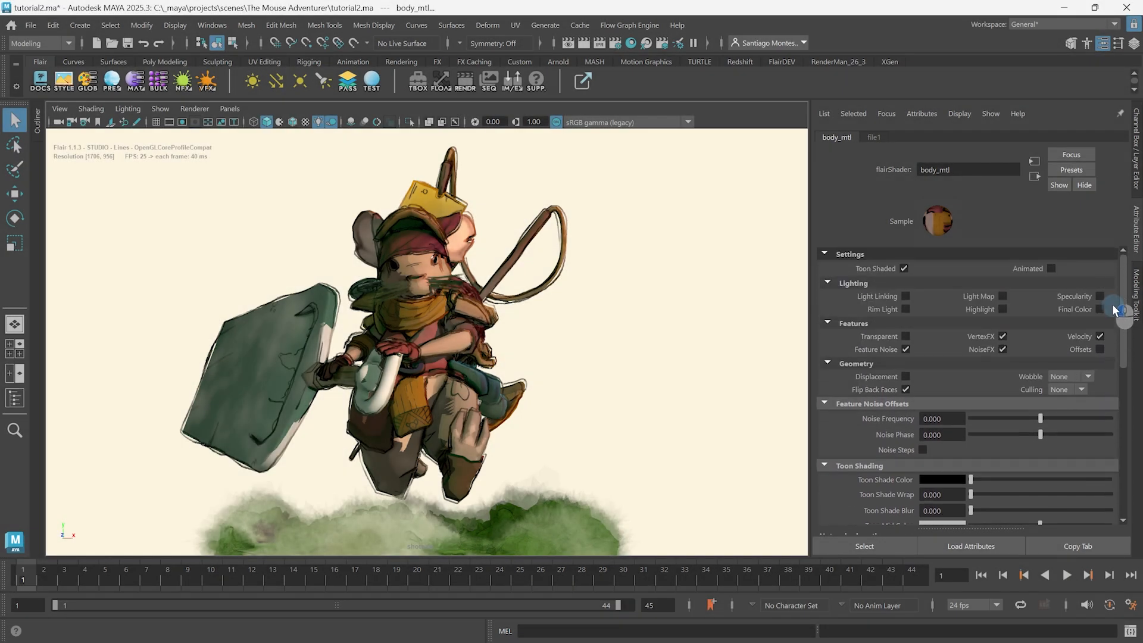
Toggle Feature Noise off and back on for body_mtl, and try the Specularity option.
click(905, 349)
click(905, 348)
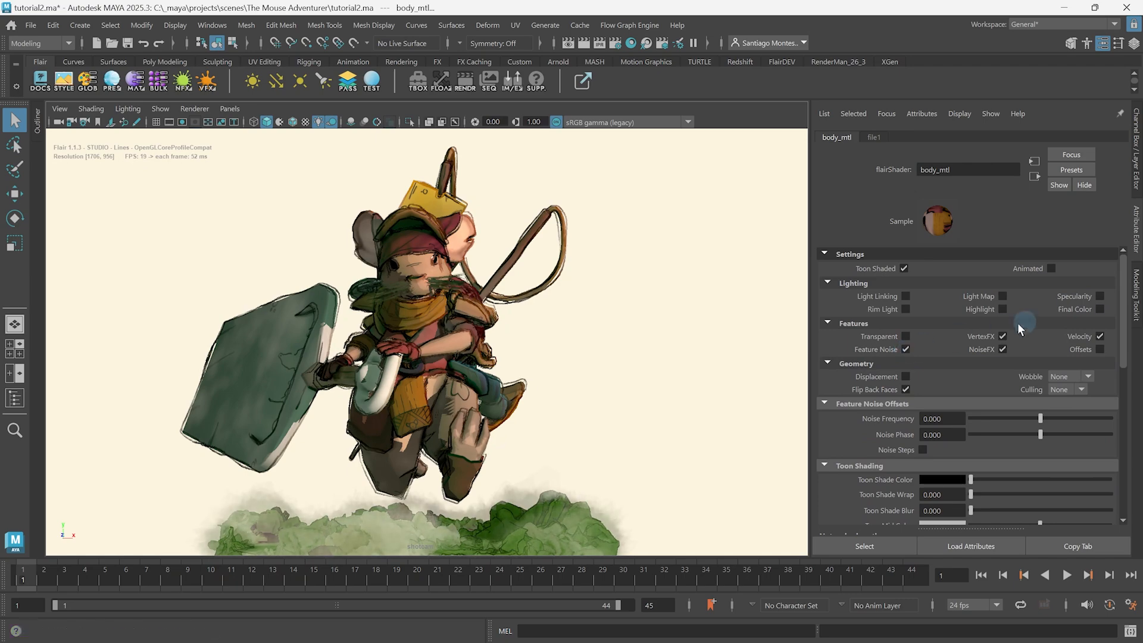
click(1099, 296)
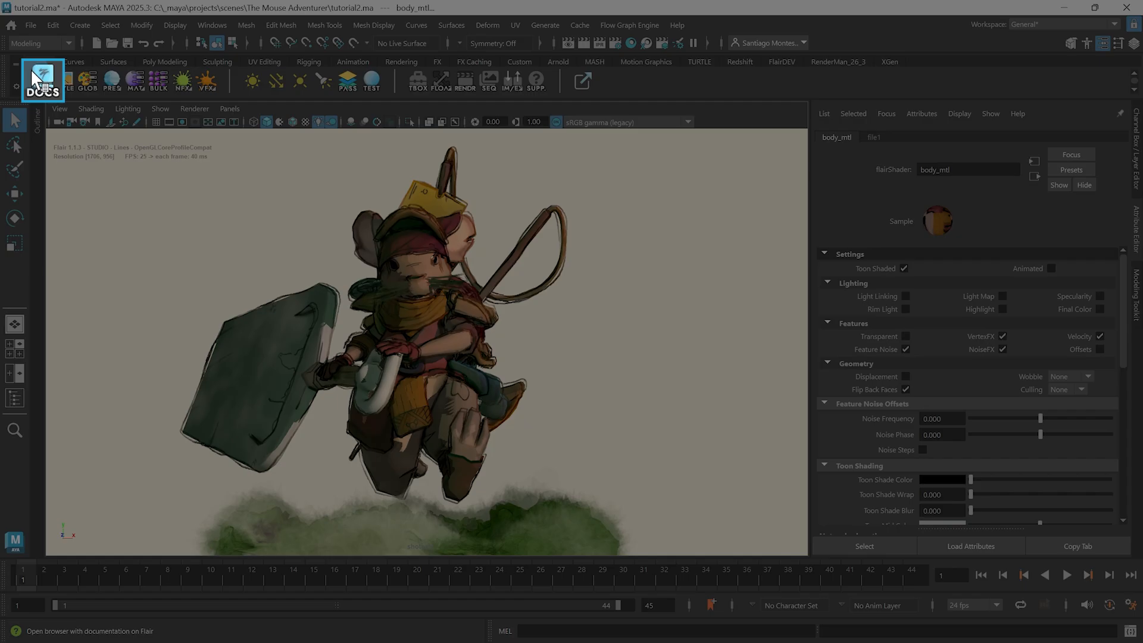
Open the Flair documentation in the browser and look up the Specularity section of the Flair shader page.
click(30, 70)
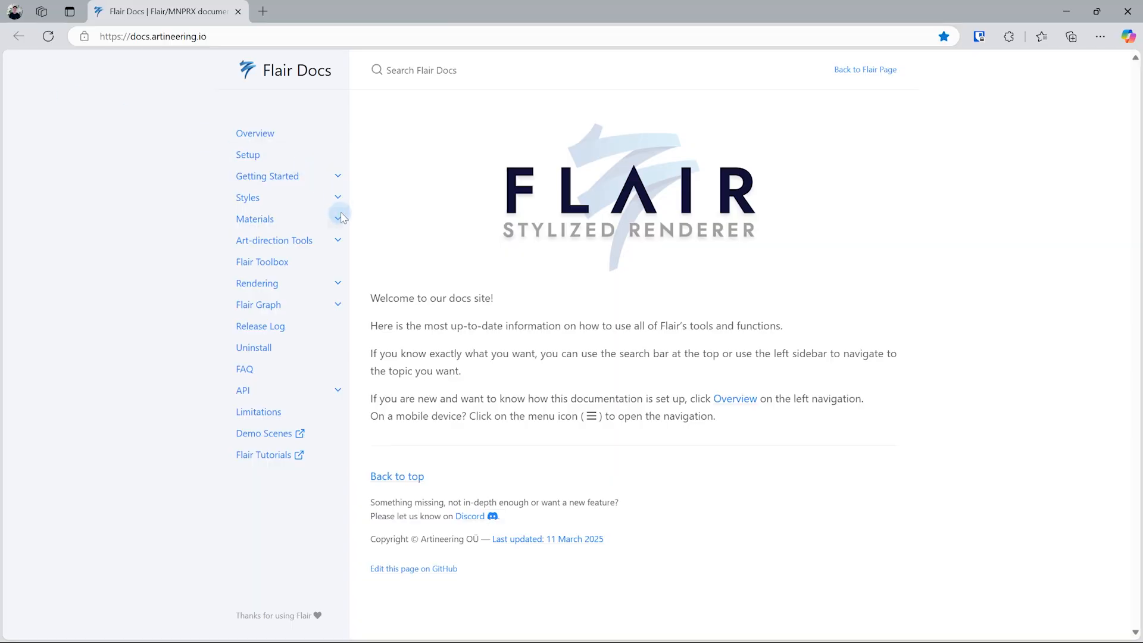
click(339, 218)
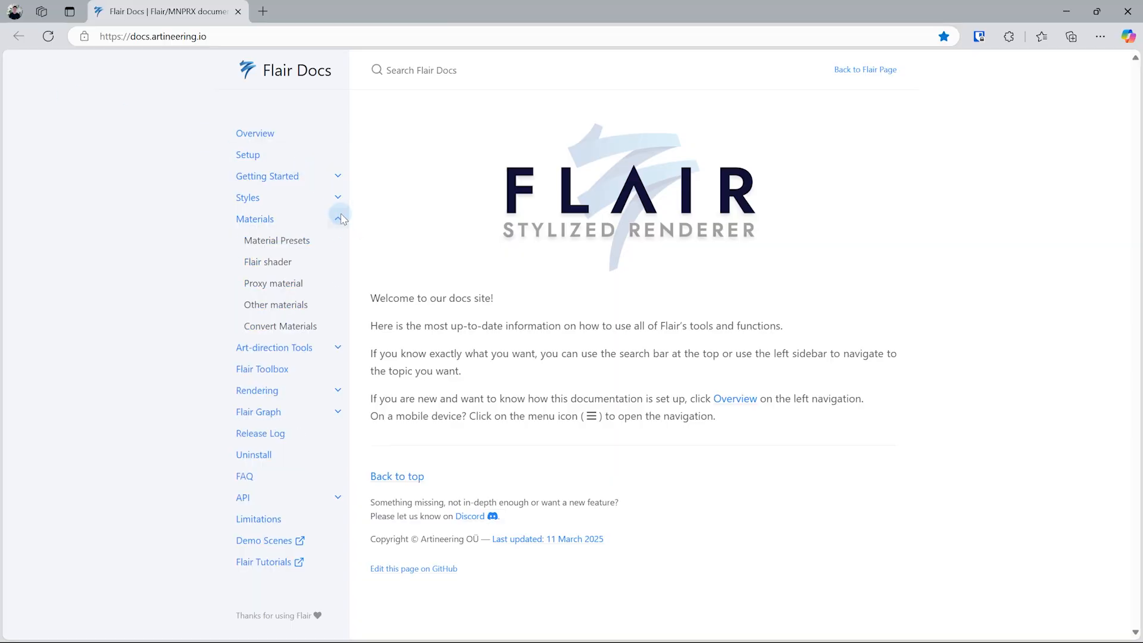
click(307, 265)
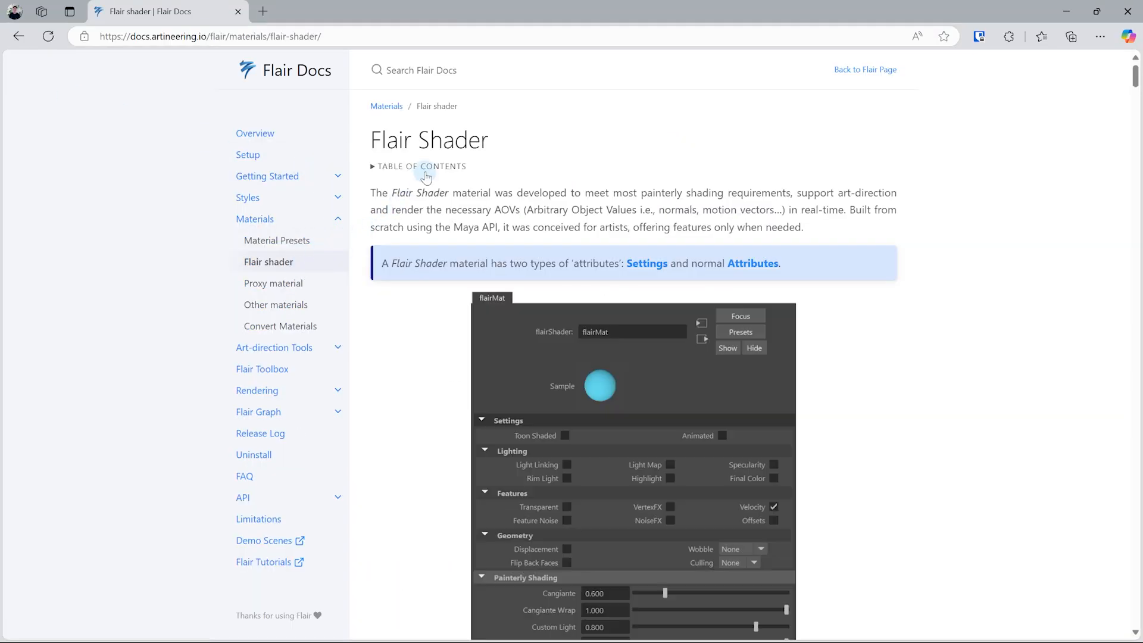
click(425, 170)
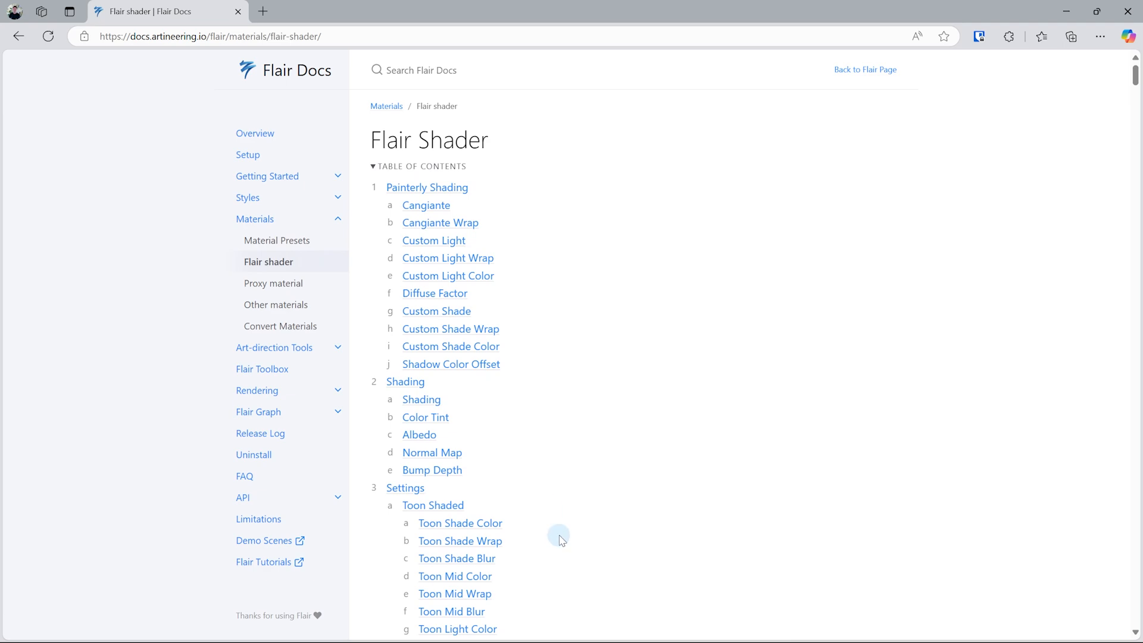
scroll(559, 539, down, 5)
scroll(554, 507, down, 1)
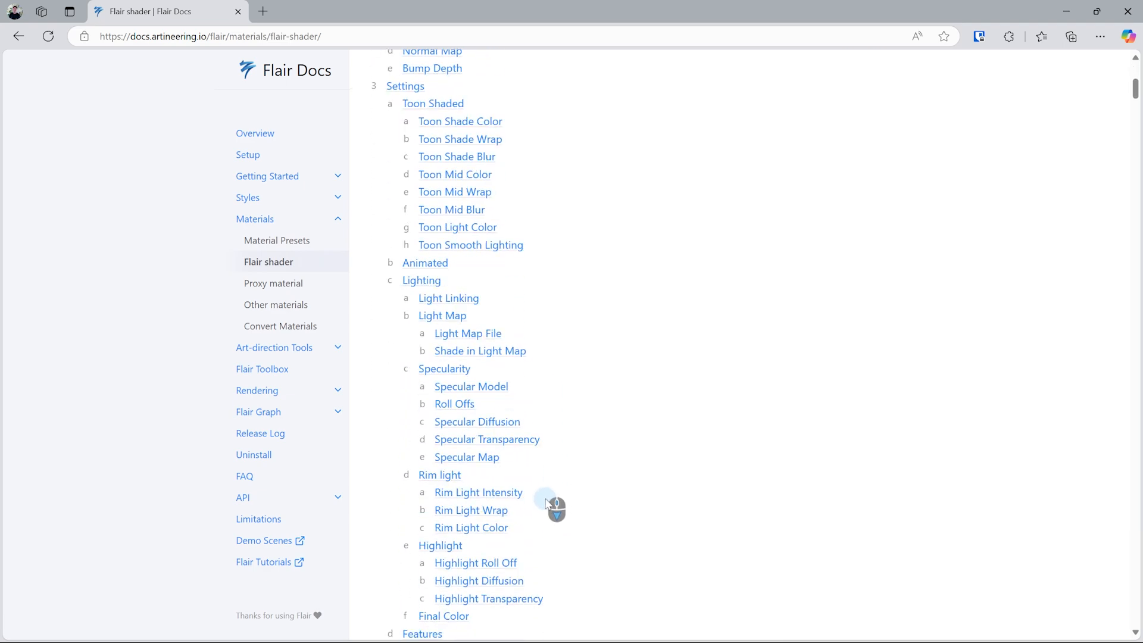
click(441, 370)
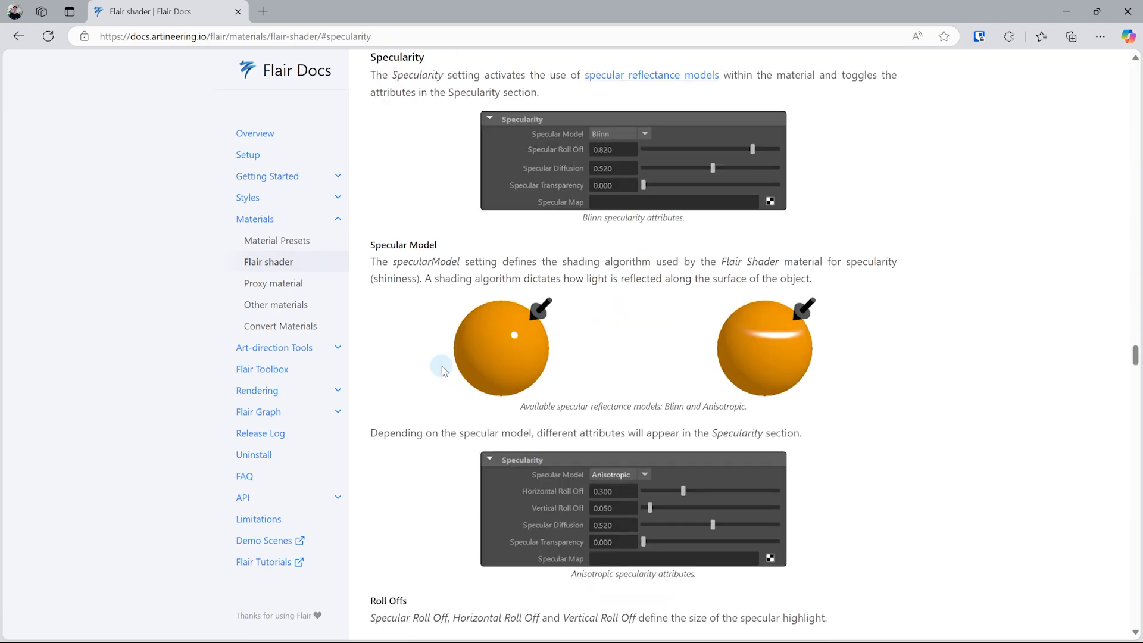
scroll(970, 453, down, 9)
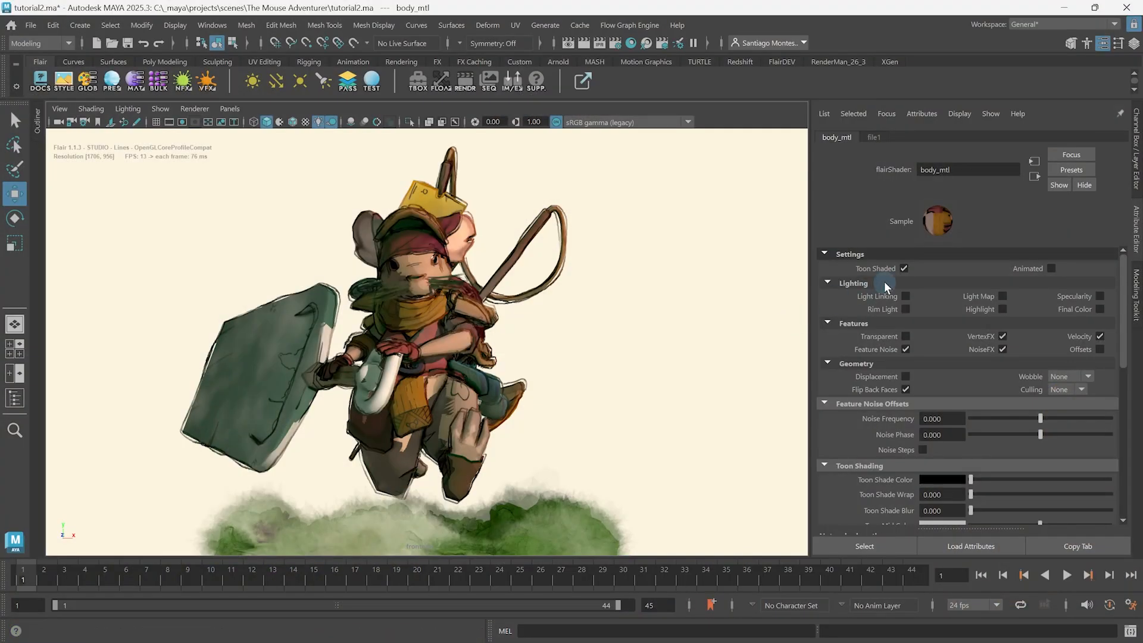
Turn off Toon Shaded on body_mtl and try adjusting its Noise Phase.
click(904, 268)
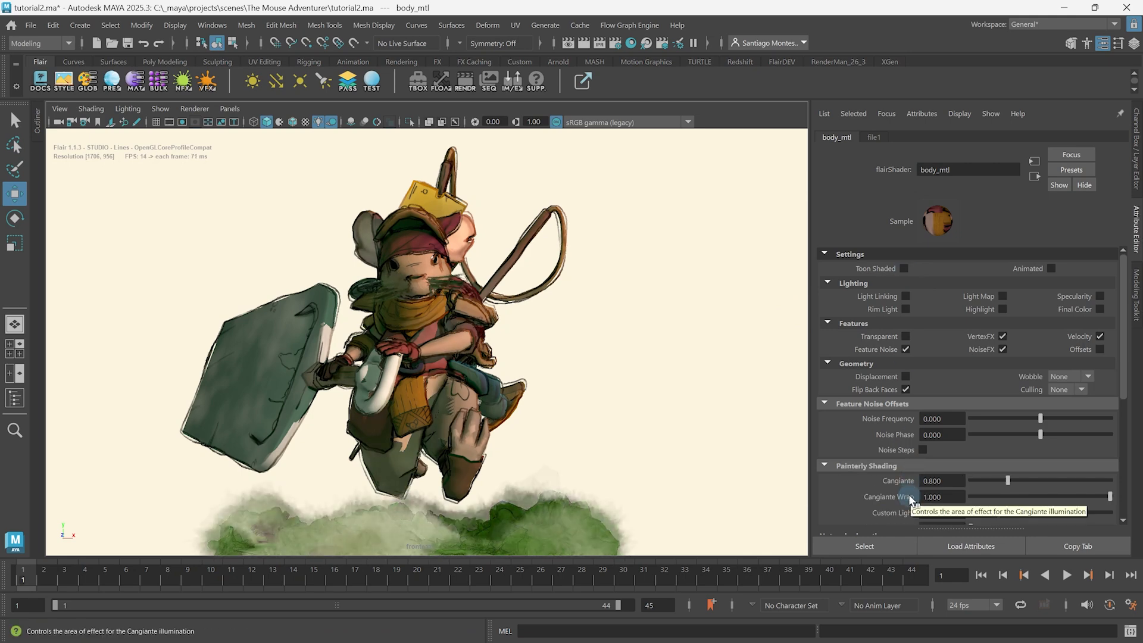
drag(1040, 434, 1084, 439)
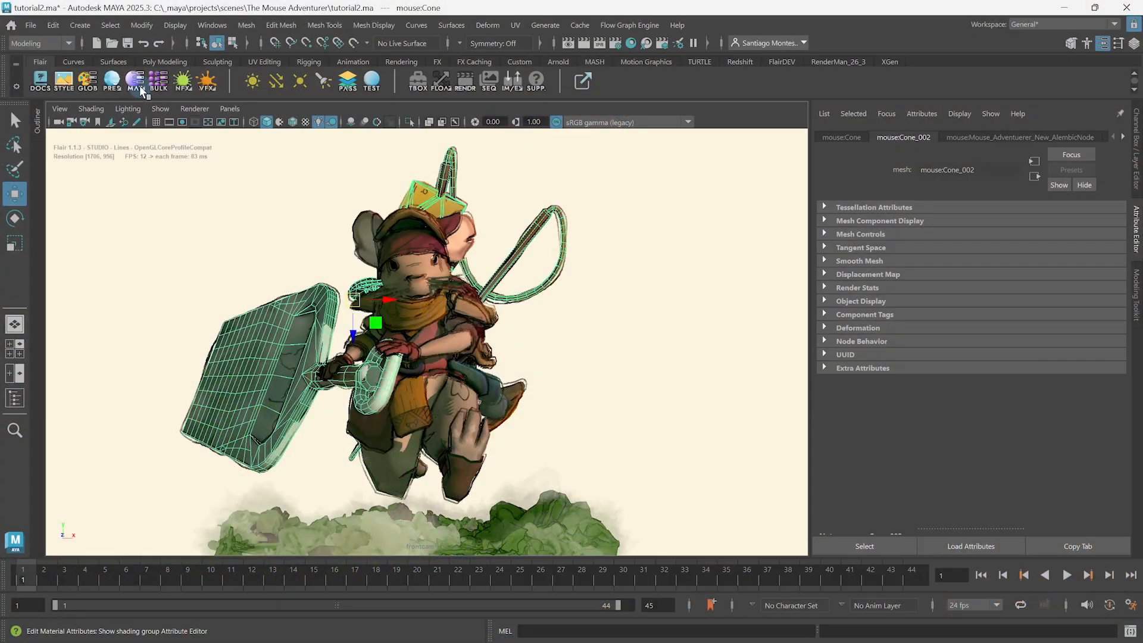
Select props_mtl and play the animation while toggling Animated, leaving it enabled and stopping playback.
click(141, 88)
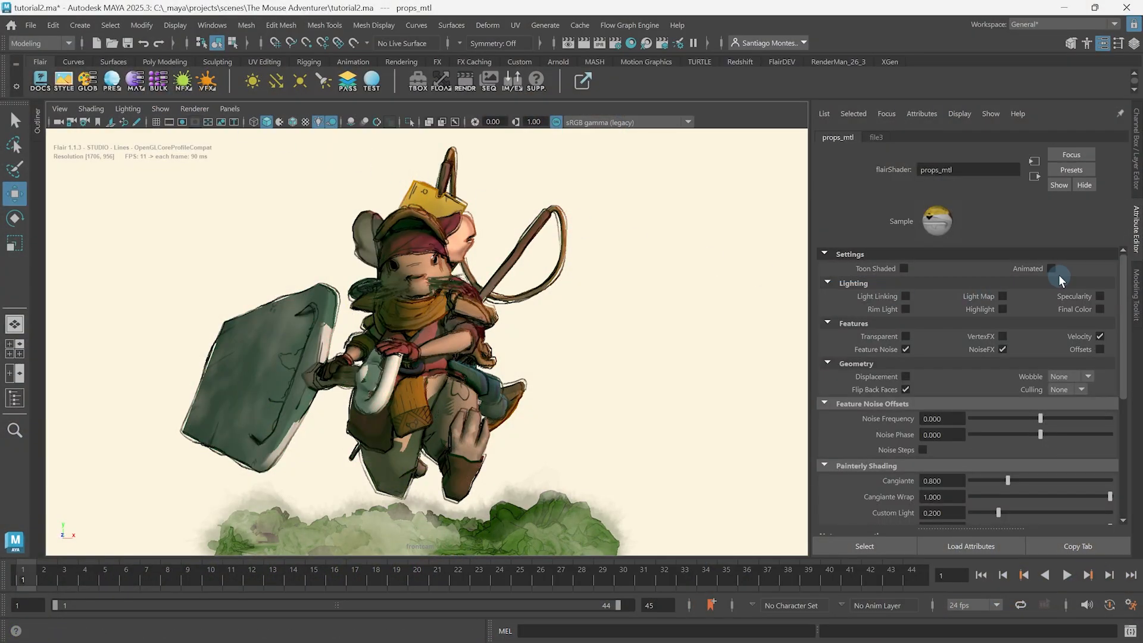
key(alt+v)
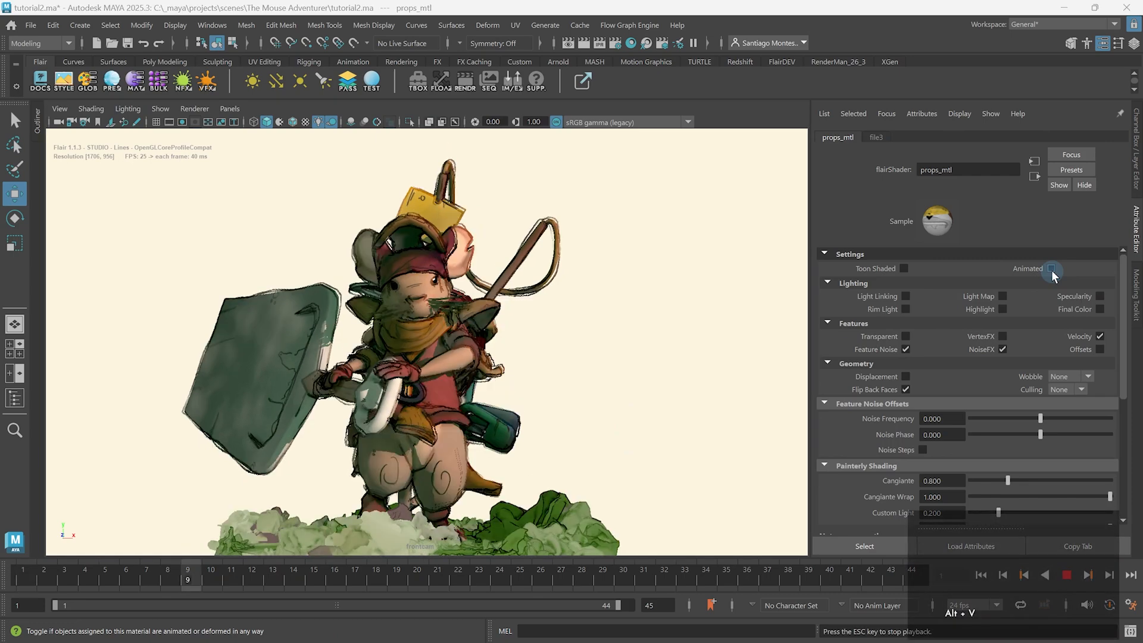
click(1051, 268)
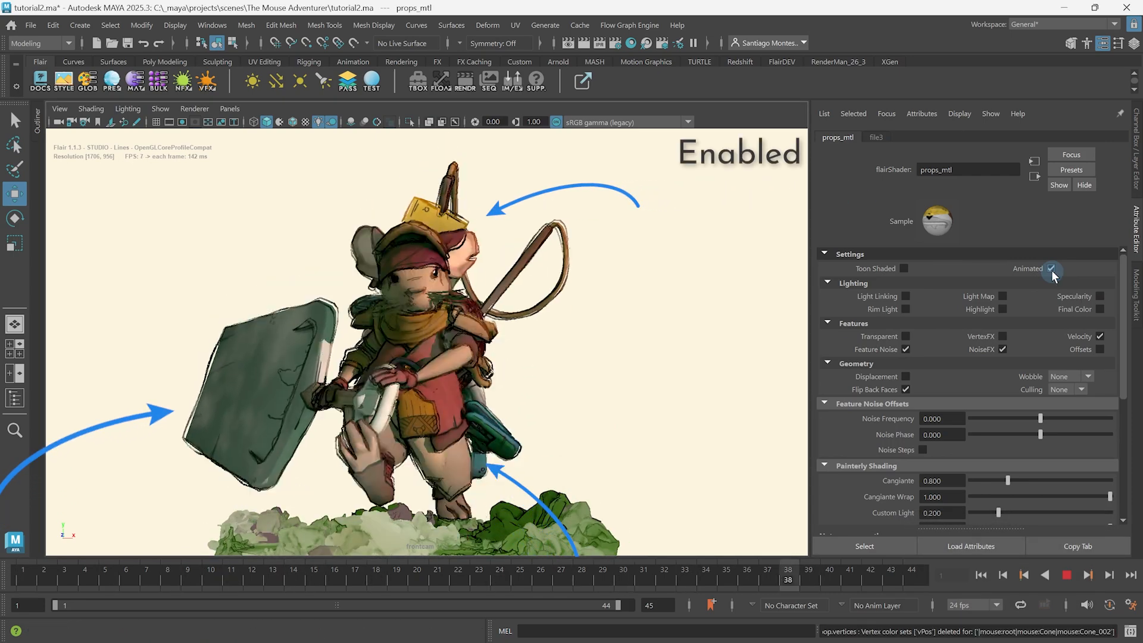
click(1051, 269)
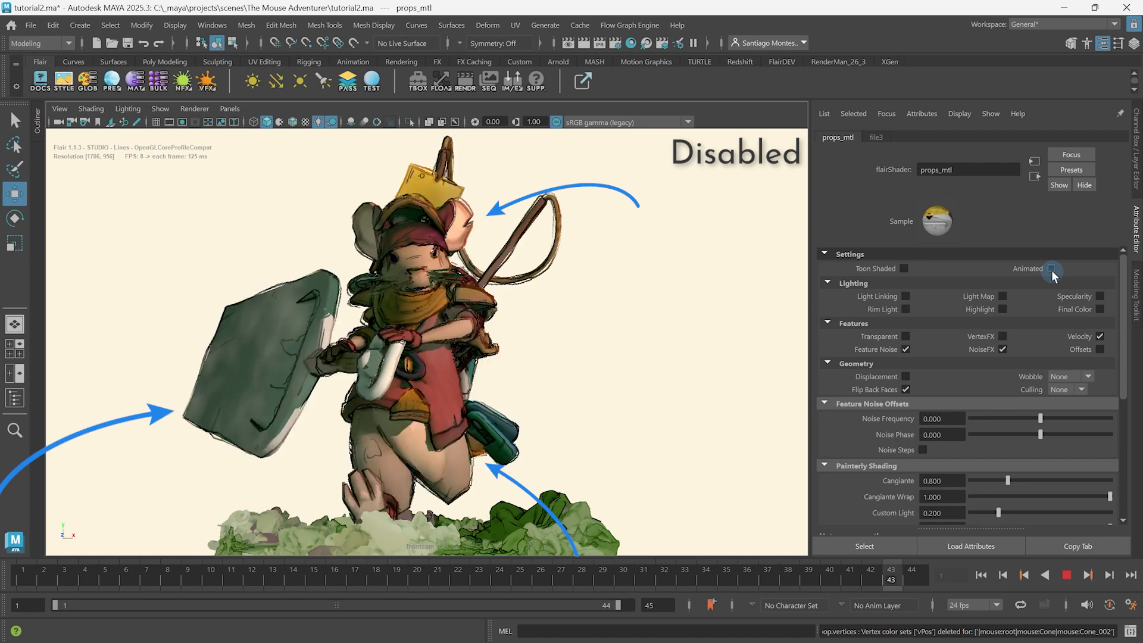
click(1052, 269)
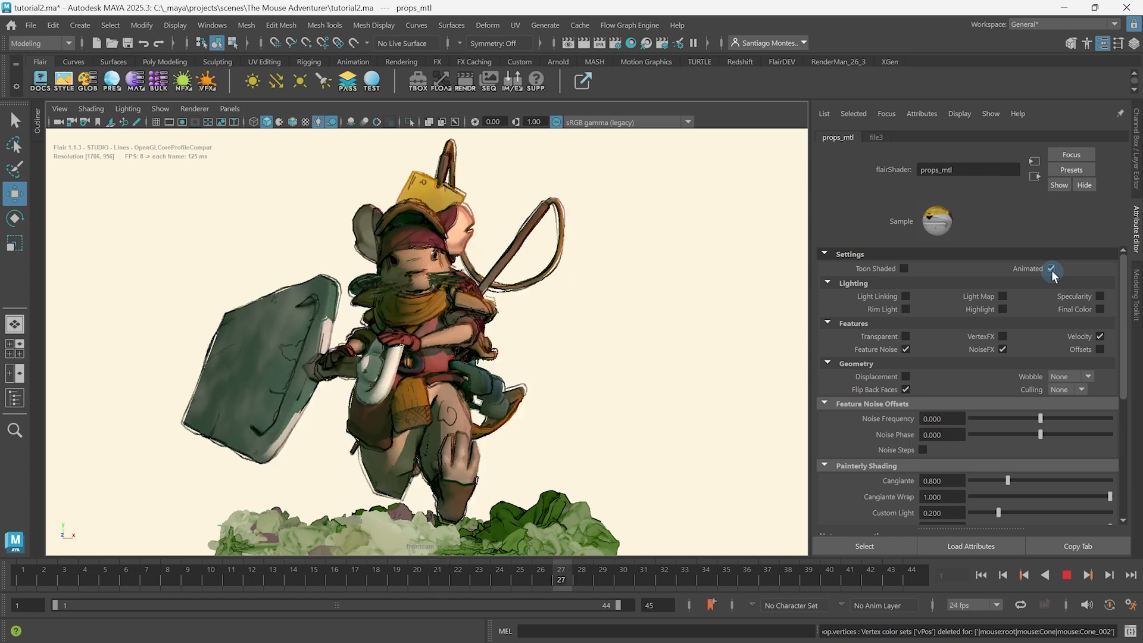
key(alt+v)
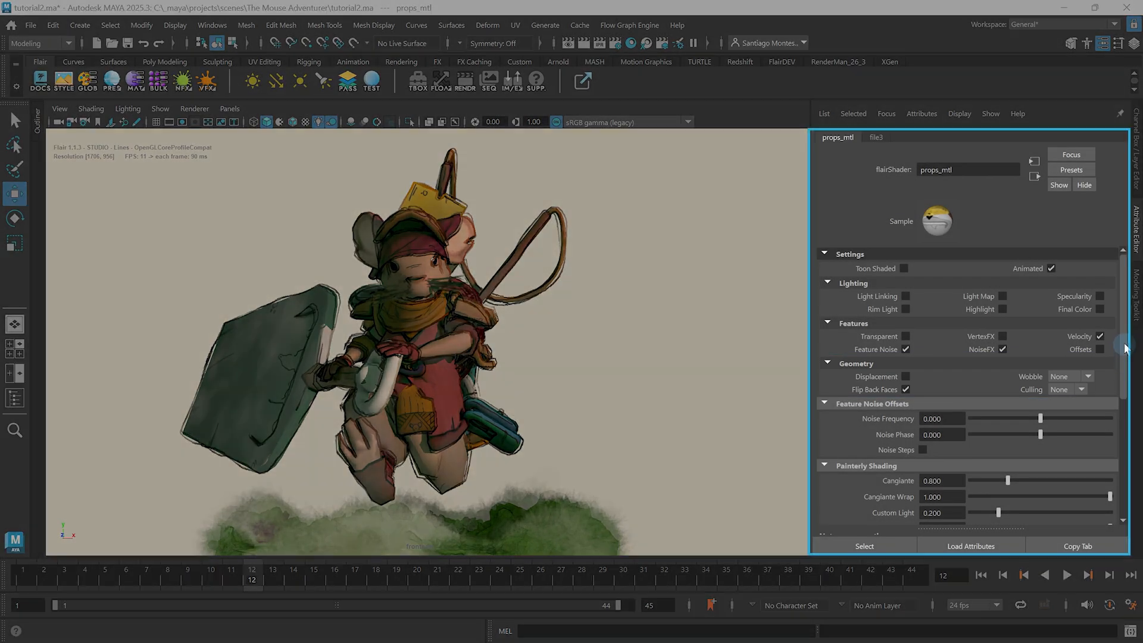
Inspect the albedo render target in Flair's Inspector, restore outputTarget and close the Inspector.
drag(1130, 377, 1133, 456)
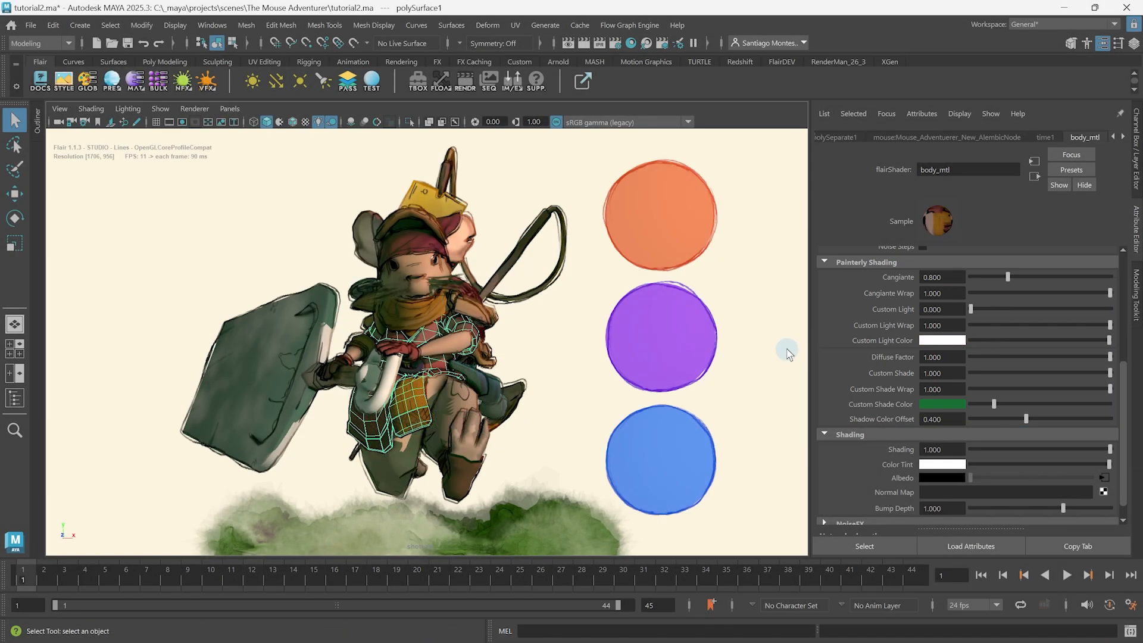
click(354, 89)
click(93, 479)
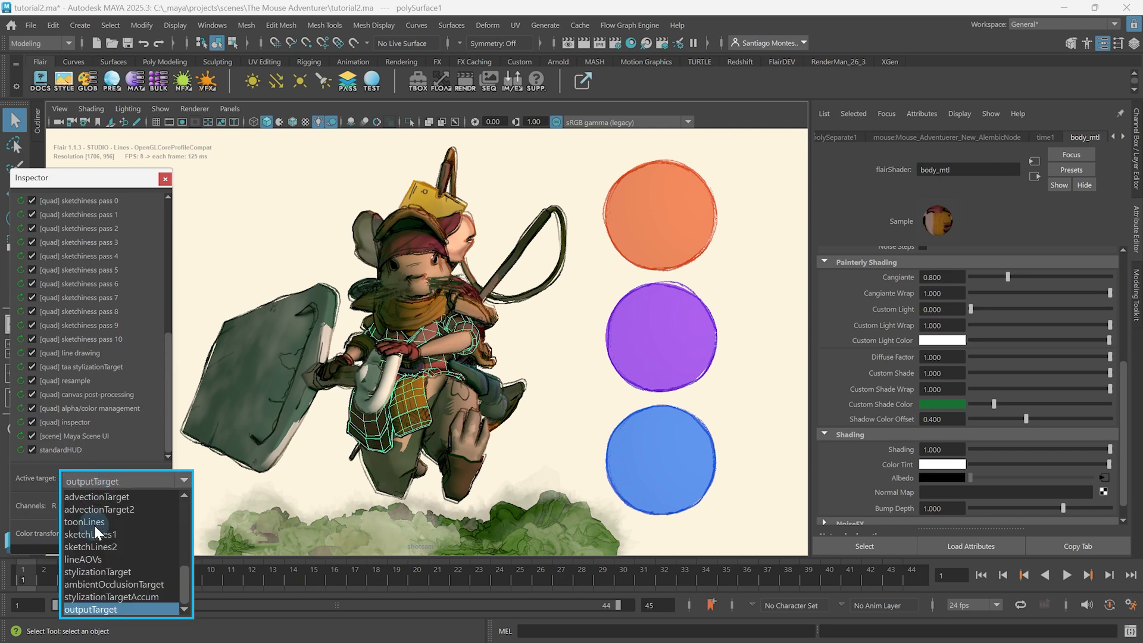
scroll(94, 524, up, 5)
click(87, 503)
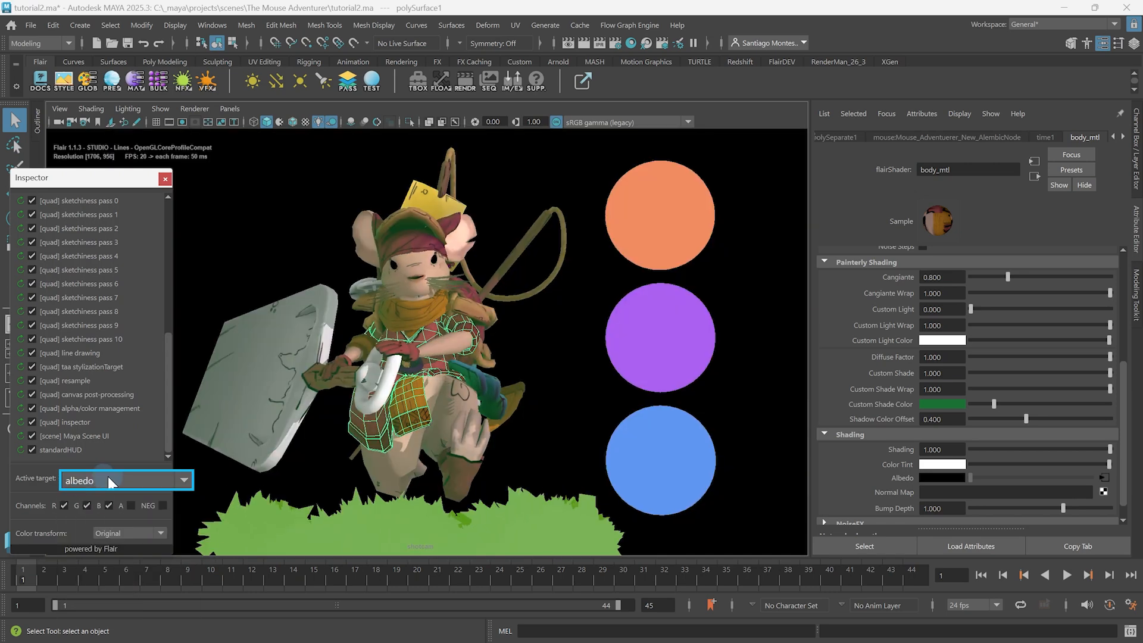
click(108, 479)
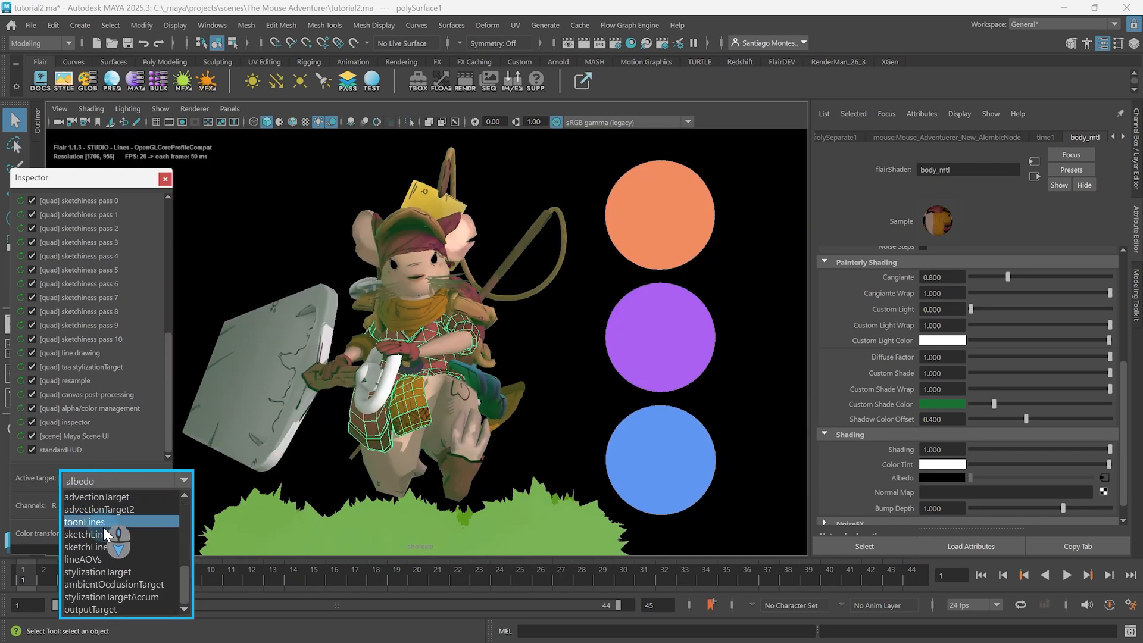
click(90, 609)
click(164, 179)
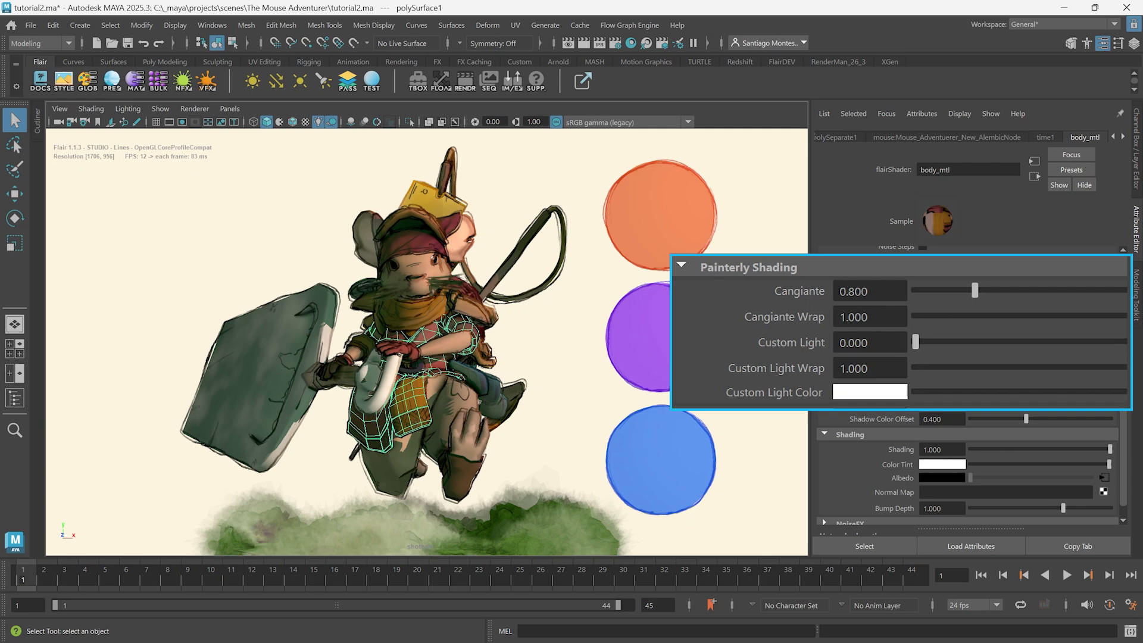
Raise Cangiante to about 1.44 on body_mtl and to the maximum of 3.000 on the orange, purple and blue sphere materials.
mouse_move(1010, 278)
mouse_down()
mouse_move(1138, 280)
mouse_move(985, 278)
mouse_move(1041, 288)
mouse_up()
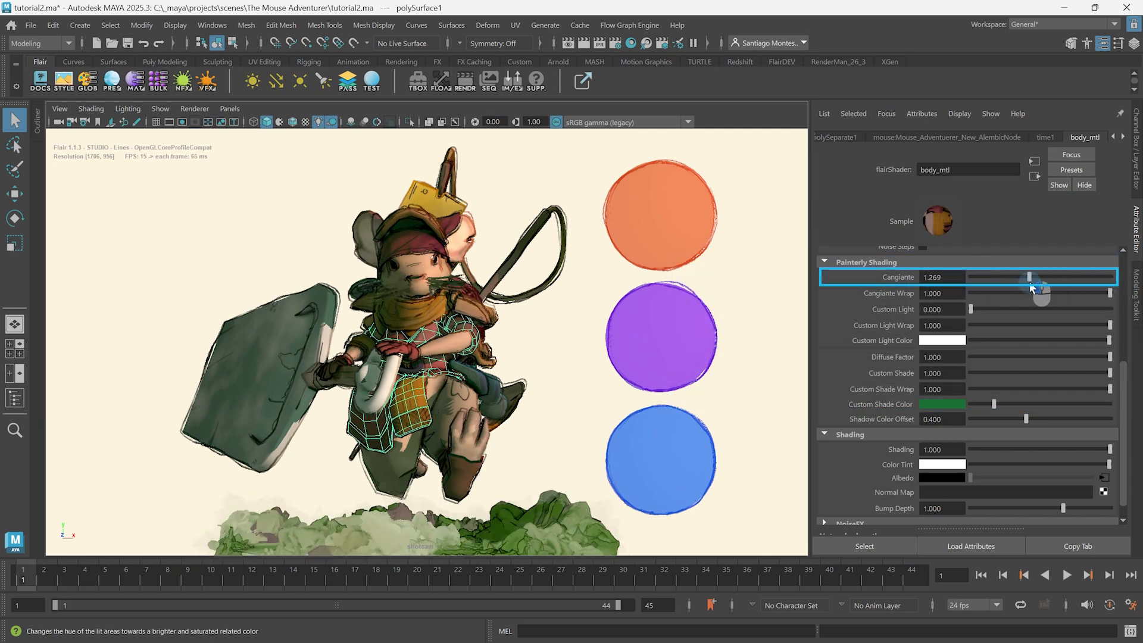
click(667, 232)
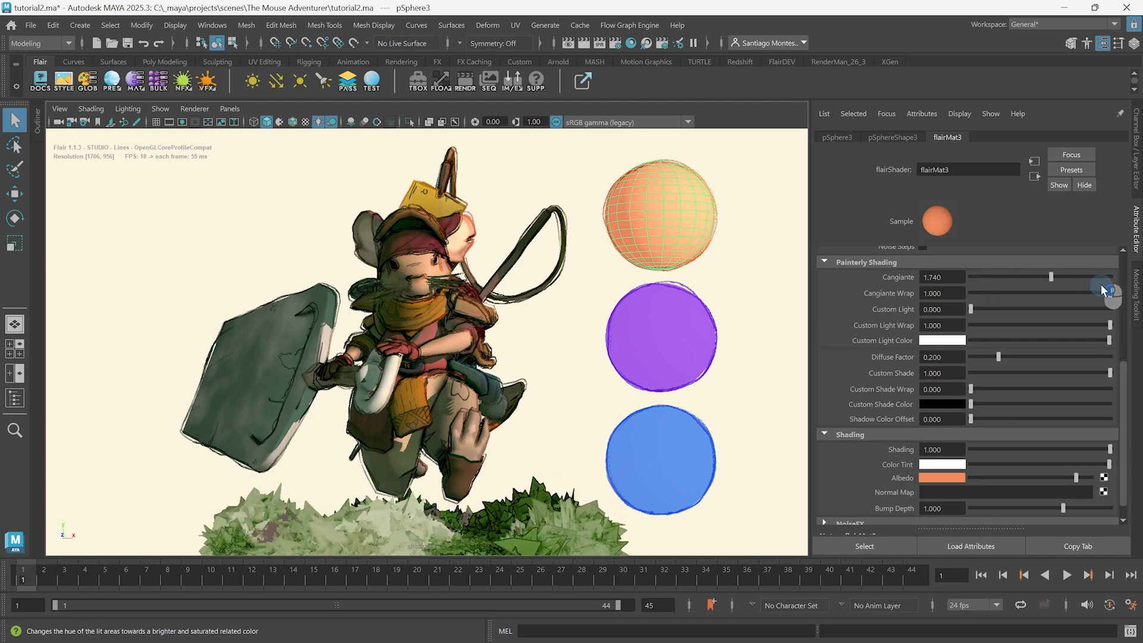
click(698, 330)
drag(980, 277, 1136, 280)
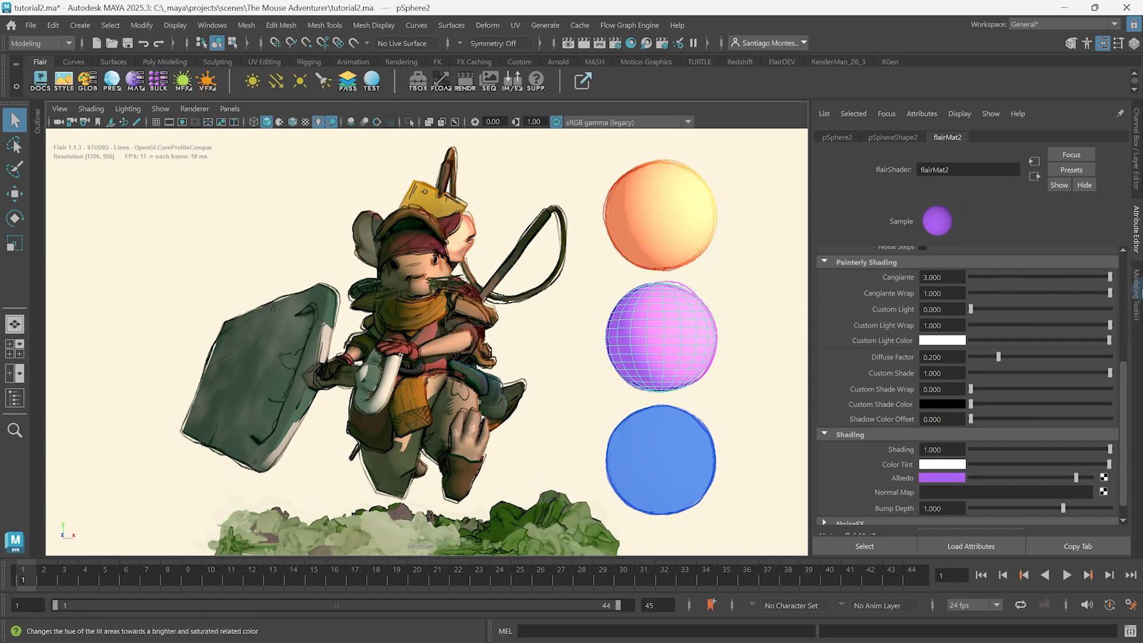
click(669, 467)
drag(988, 275, 1137, 280)
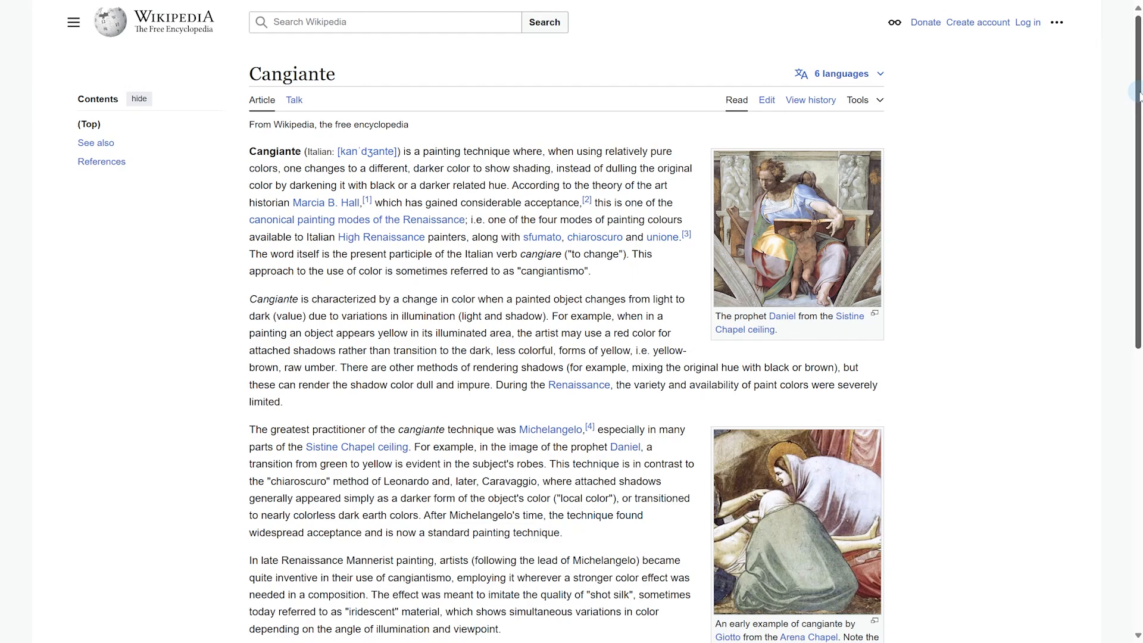
Set Cangiante to 1.192 on body_mtl and hide the three colored spheres.
drag(1139, 92, 1109, 61)
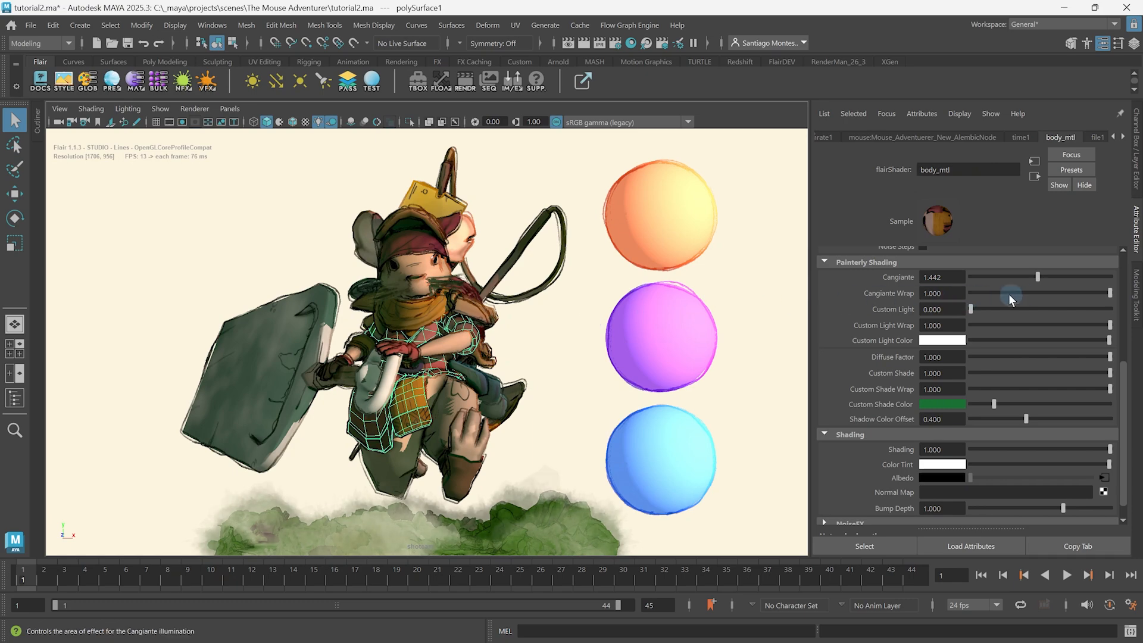
mouse_move(1037, 276)
mouse_down()
mouse_move(937, 280)
mouse_move(1019, 289)
mouse_up()
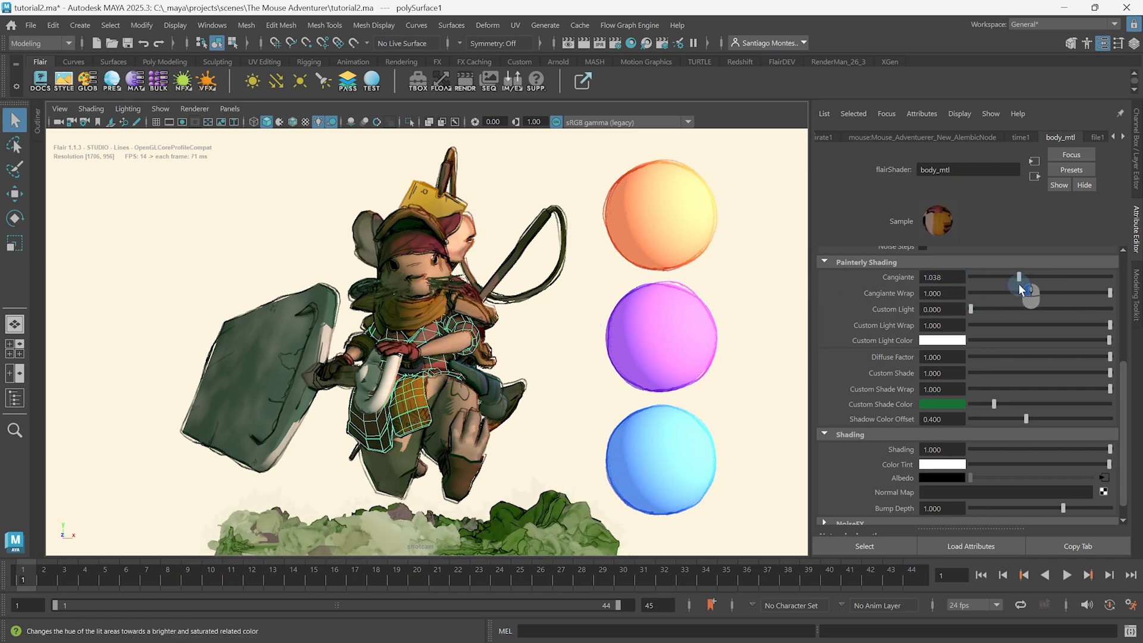
key(ctrl+h)
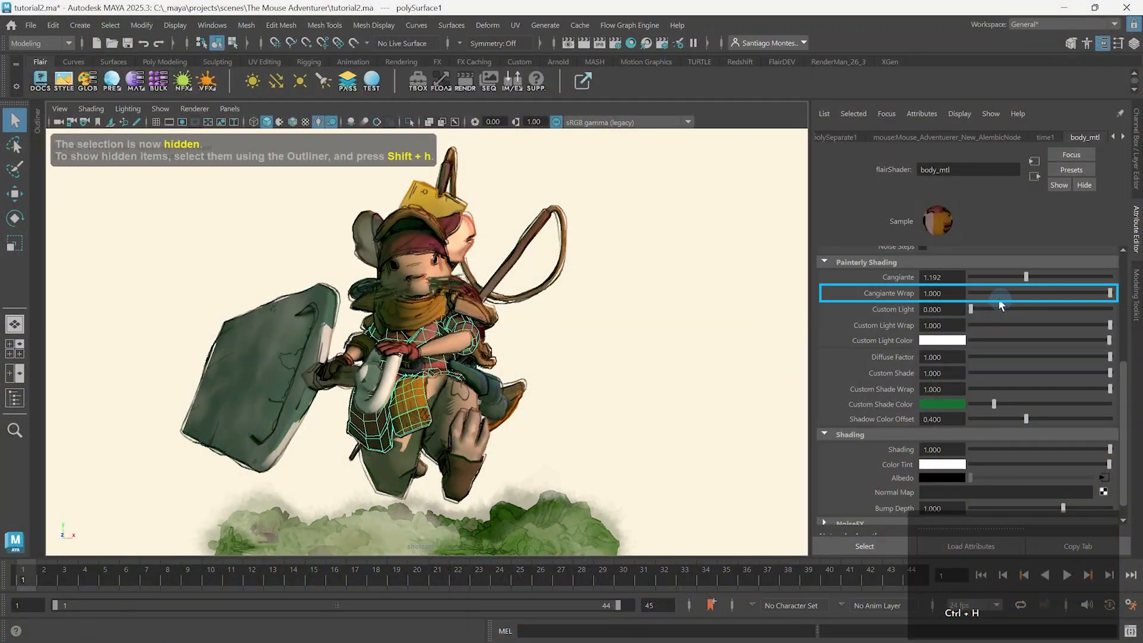
Set body_mtl's Custom Light to 0.192 and try the Cangiante Wrap and Custom Light Wrap, leaving both at 1.000.
mouse_move(1023, 292)
mouse_down()
mouse_move(952, 288)
mouse_move(1122, 296)
mouse_up()
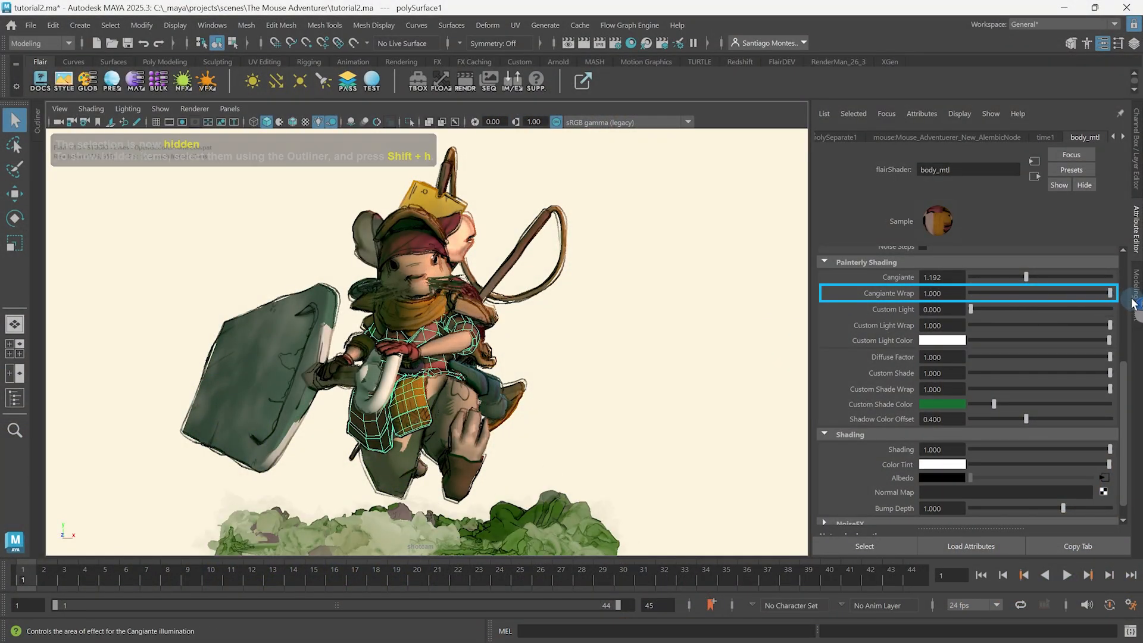
mouse_move(970, 306)
mouse_down()
mouse_move(1111, 309)
mouse_move(980, 313)
mouse_move(1070, 310)
mouse_move(995, 317)
mouse_up()
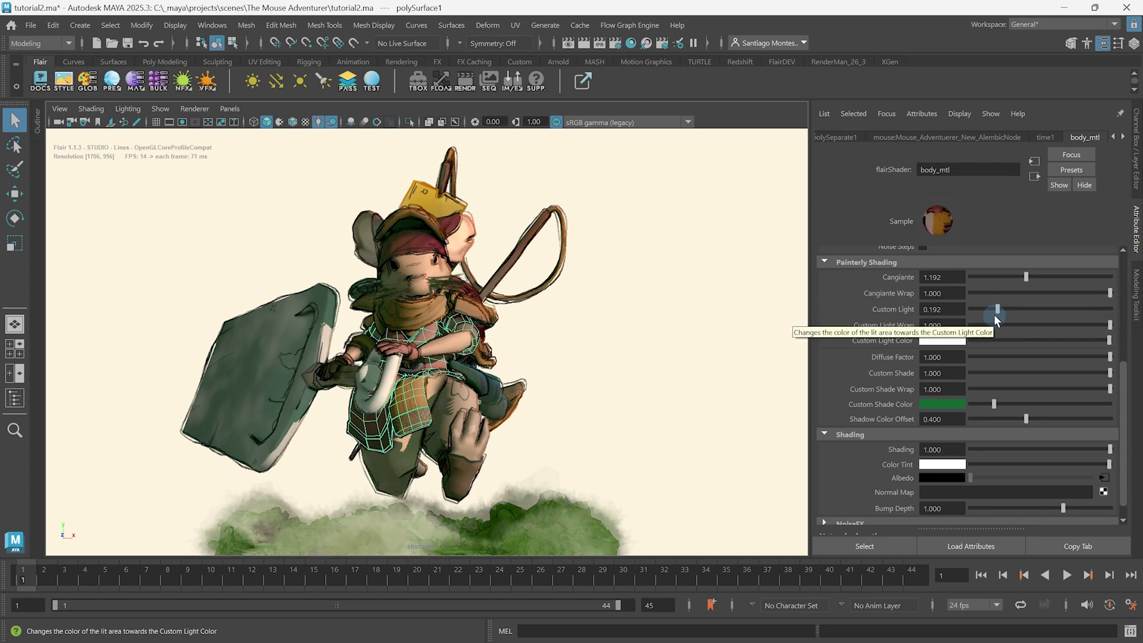
mouse_move(1109, 325)
mouse_down()
mouse_move(922, 344)
mouse_move(1120, 337)
mouse_up()
Try several color history swatches for body_mtl's Custom Light Color and settle on purple.
click(951, 342)
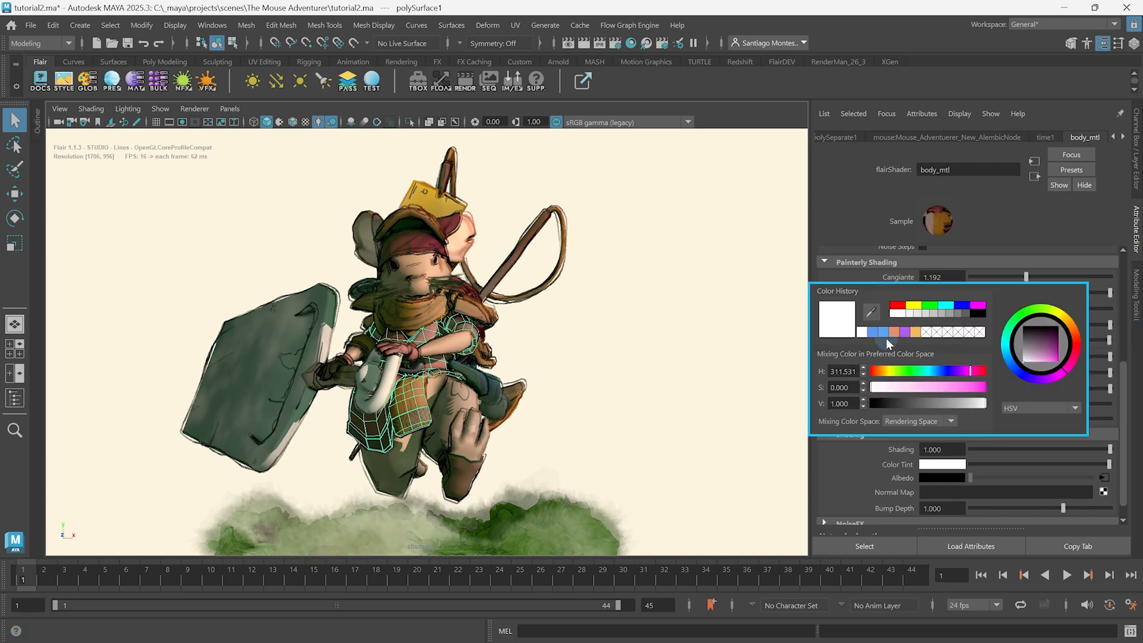
click(873, 332)
click(894, 333)
click(912, 332)
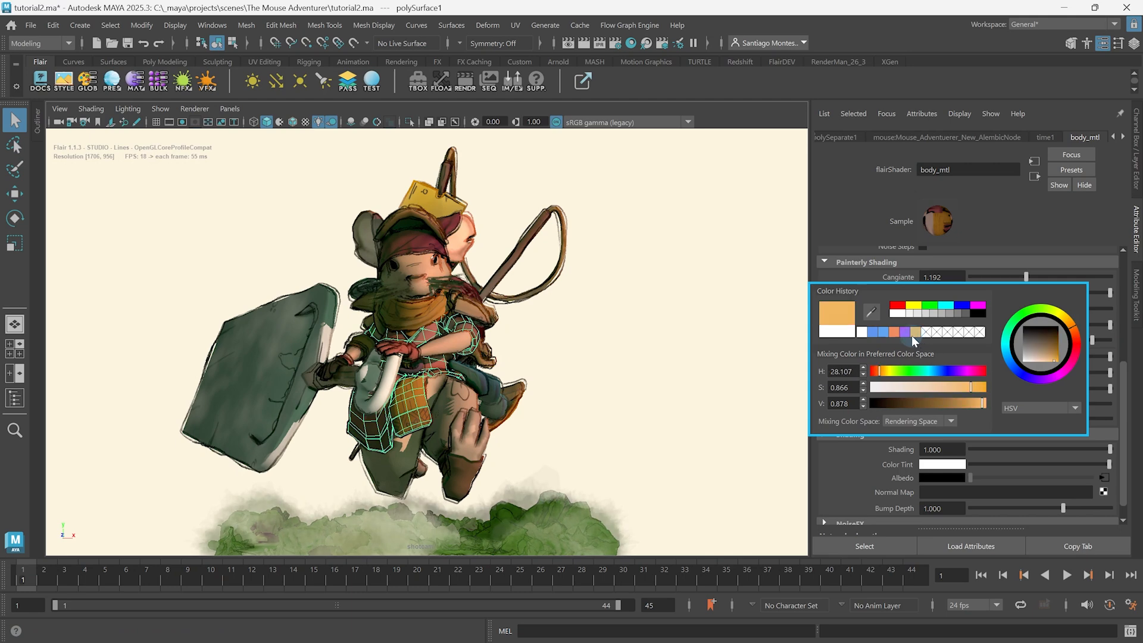
click(903, 334)
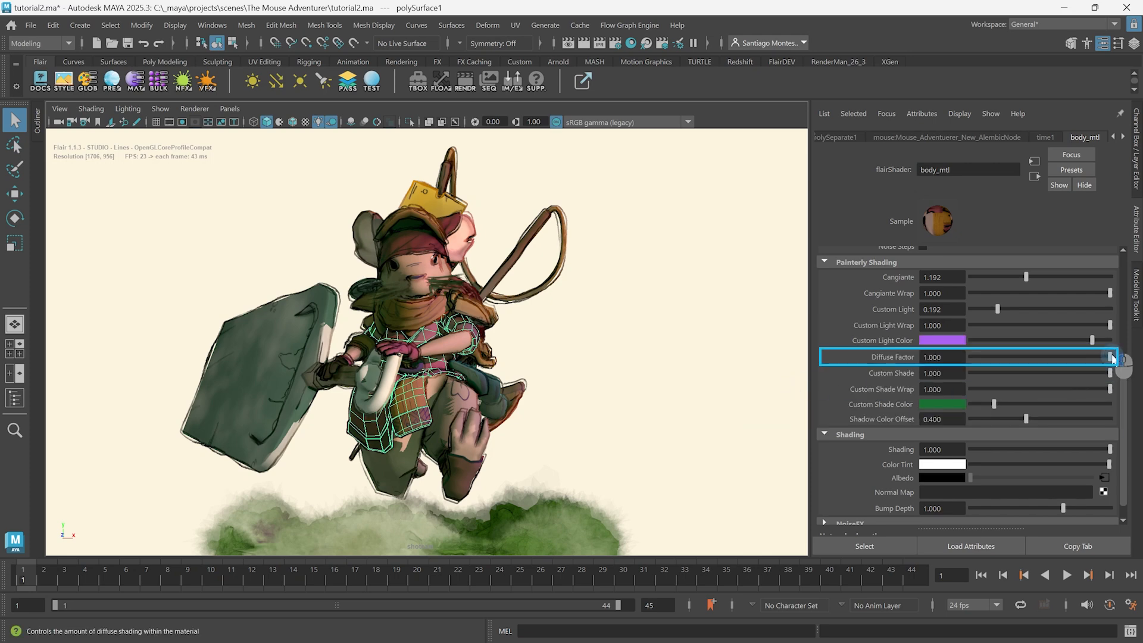
Vary body_mtl's Diffuse Factor, leaving it at 1.000, and scrub the timeline to frame 36.
mouse_move(1111, 358)
mouse_down()
mouse_move(941, 359)
mouse_move(1109, 372)
mouse_up()
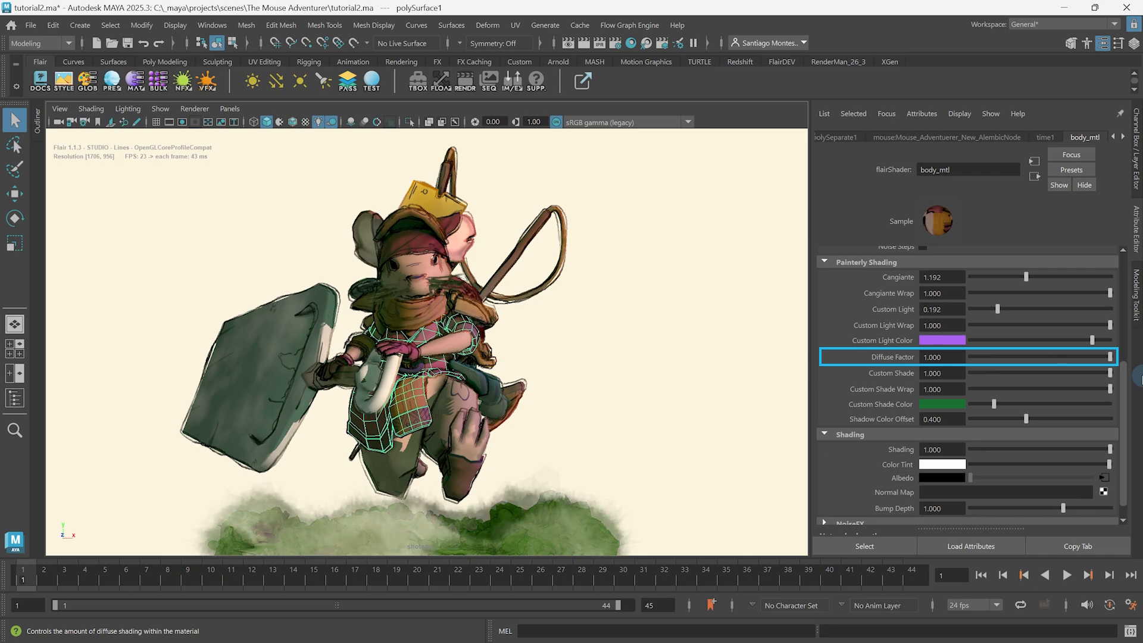
mouse_move(1111, 357)
mouse_down()
mouse_move(934, 367)
mouse_move(1137, 381)
mouse_up()
drag(83, 581, 750, 582)
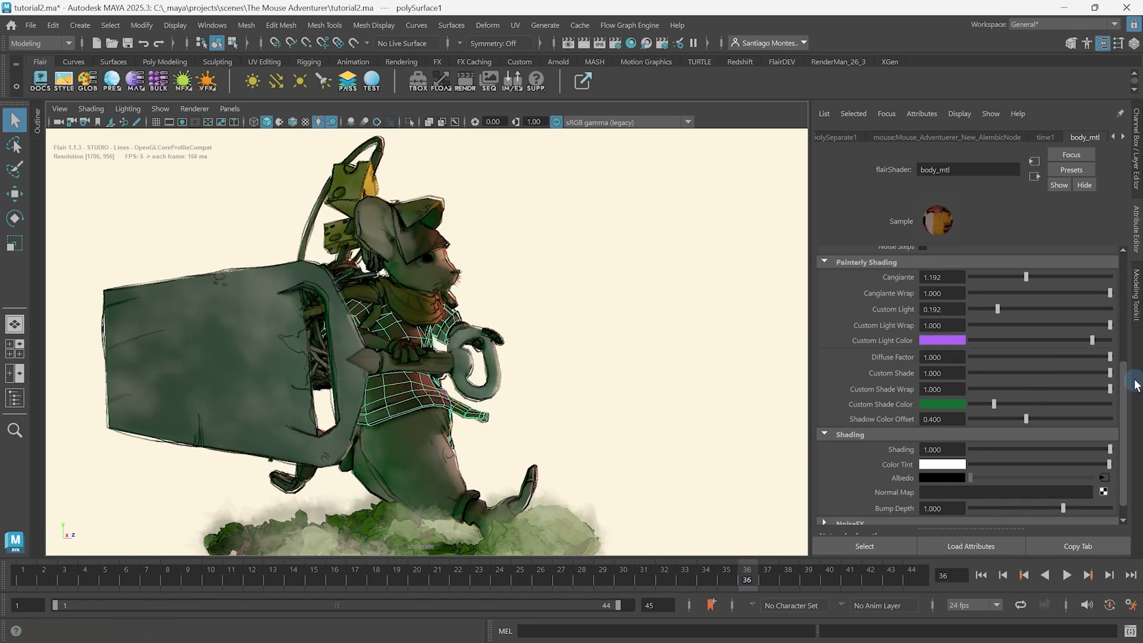
Try low and high Custom Shade values on body_mtl and return it to 1.000.
click(1110, 373)
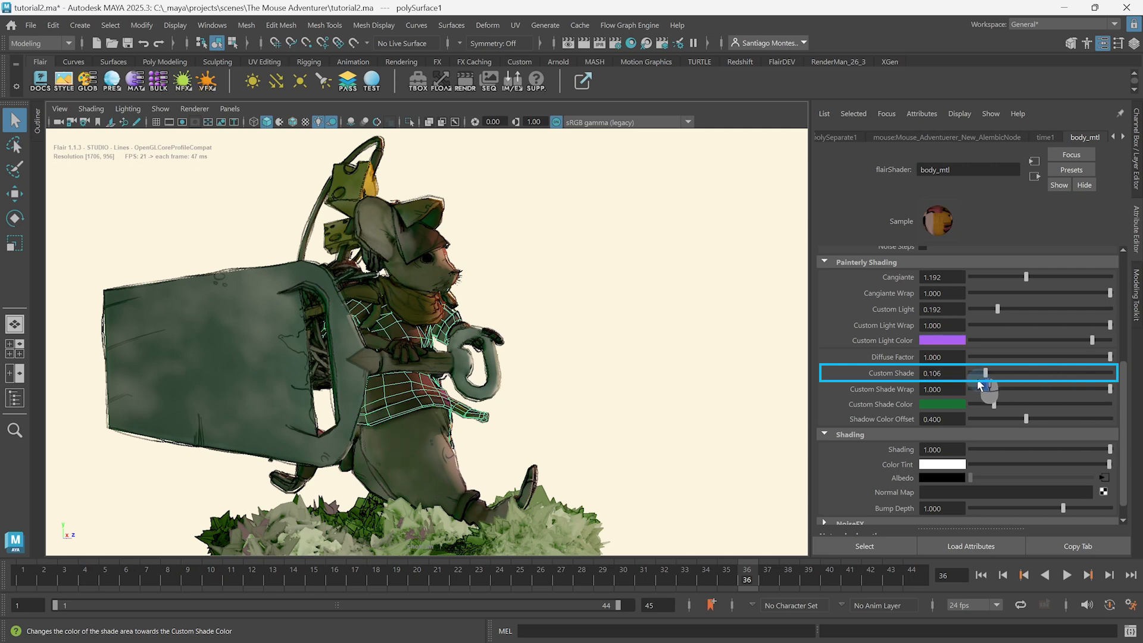
mouse_move(977, 379)
mouse_down()
mouse_move(850, 381)
mouse_move(906, 379)
mouse_up()
drag(997, 381, 1139, 390)
drag(937, 377, 949, 381)
drag(1095, 375, 1110, 377)
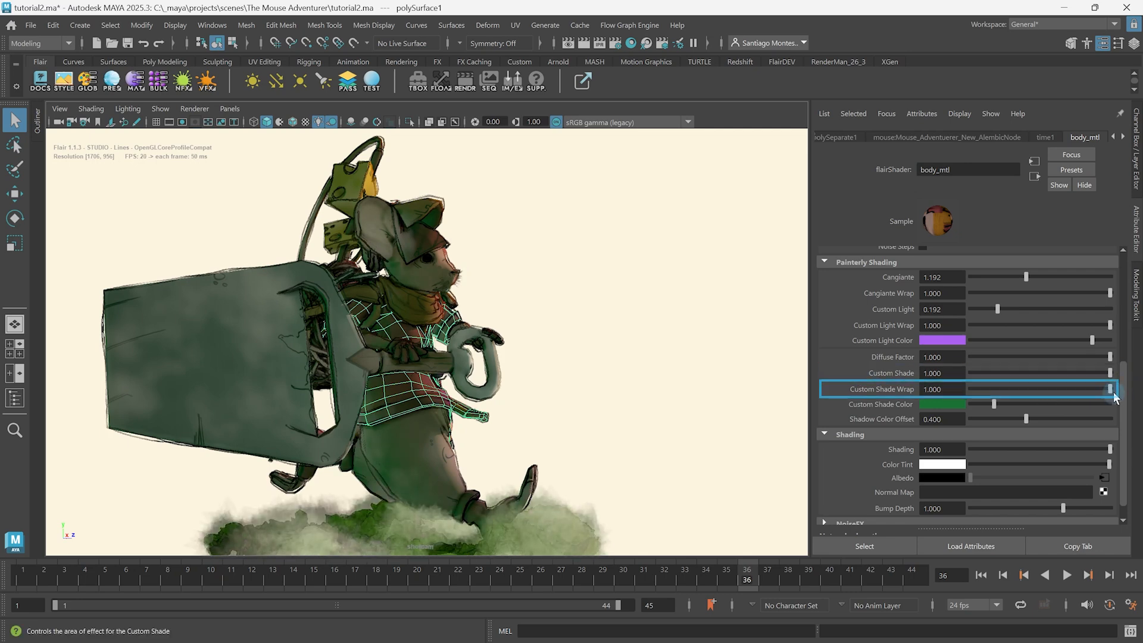
Vary body_mtl's Custom Shade Wrap, leaving it at 1.000, and try other Custom Shade Color hues including dark blue, settling on green with hue 137.051.
mouse_move(1109, 398)
mouse_down()
mouse_move(898, 399)
mouse_move(955, 398)
mouse_up()
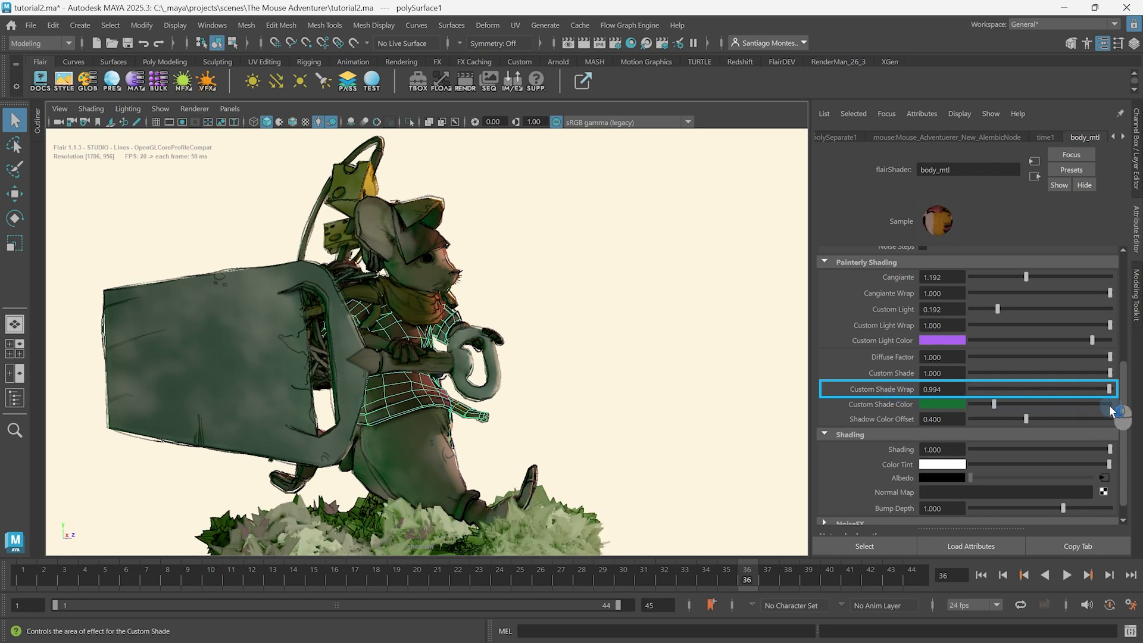
drag(1110, 408, 1114, 409)
click(938, 405)
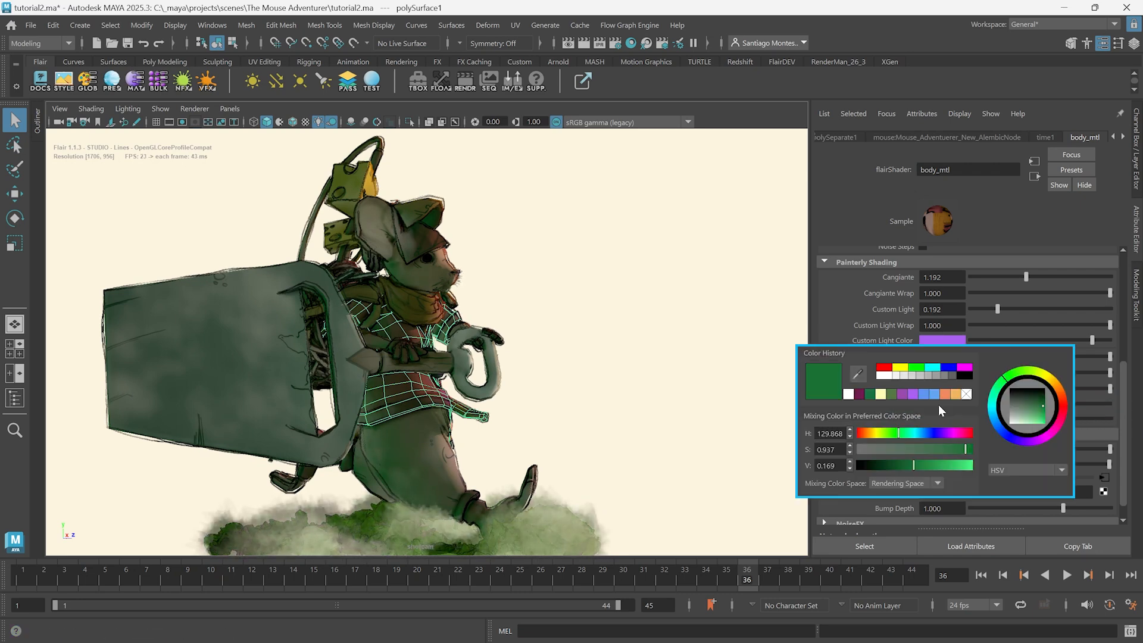
click(993, 411)
click(1005, 435)
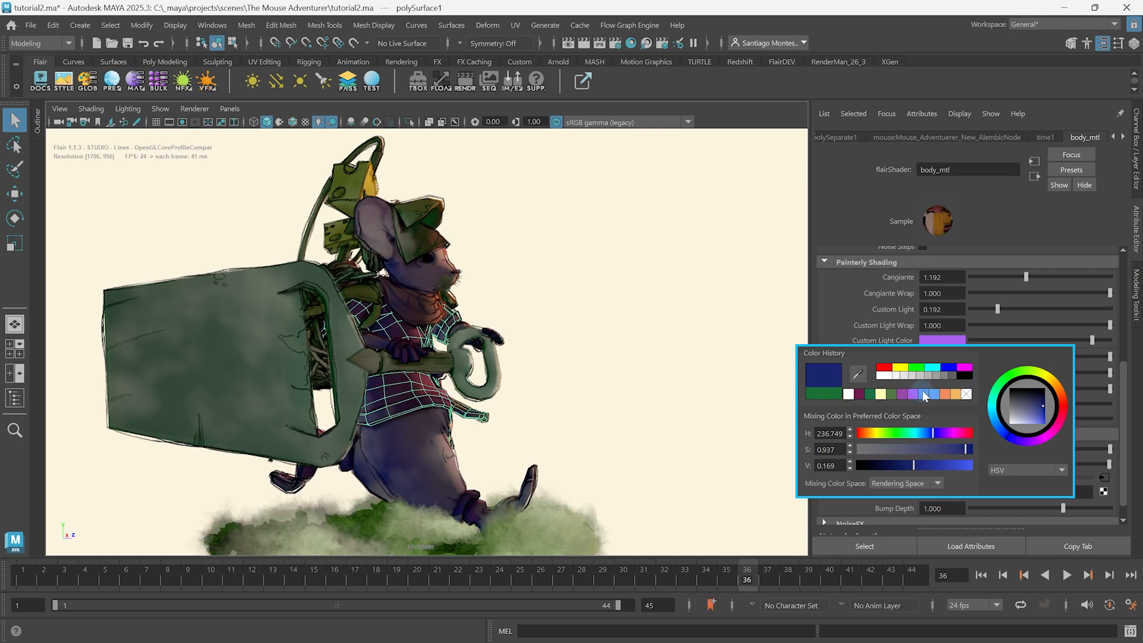
click(879, 394)
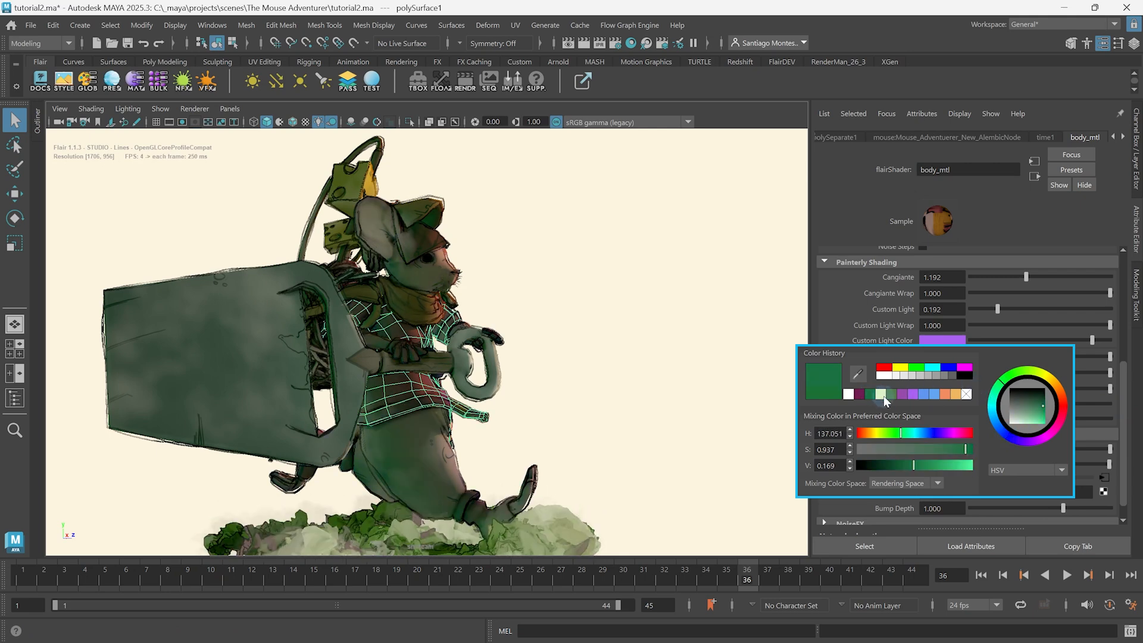
Try low Shadow Color Offset values on body_mtl, leaving it at 0.292, and play the animation with nothing selected.
mouse_move(1026, 419)
mouse_down()
mouse_move(1138, 431)
mouse_move(887, 432)
mouse_up()
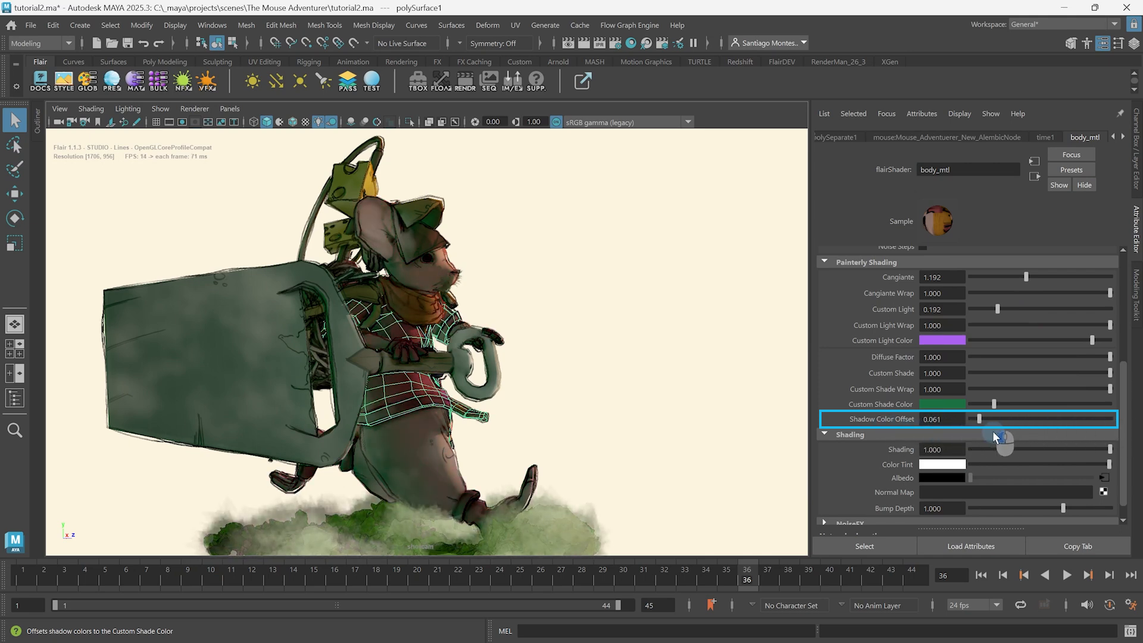
mouse_move(992, 435)
mouse_down()
mouse_move(1127, 440)
mouse_move(1004, 439)
mouse_up()
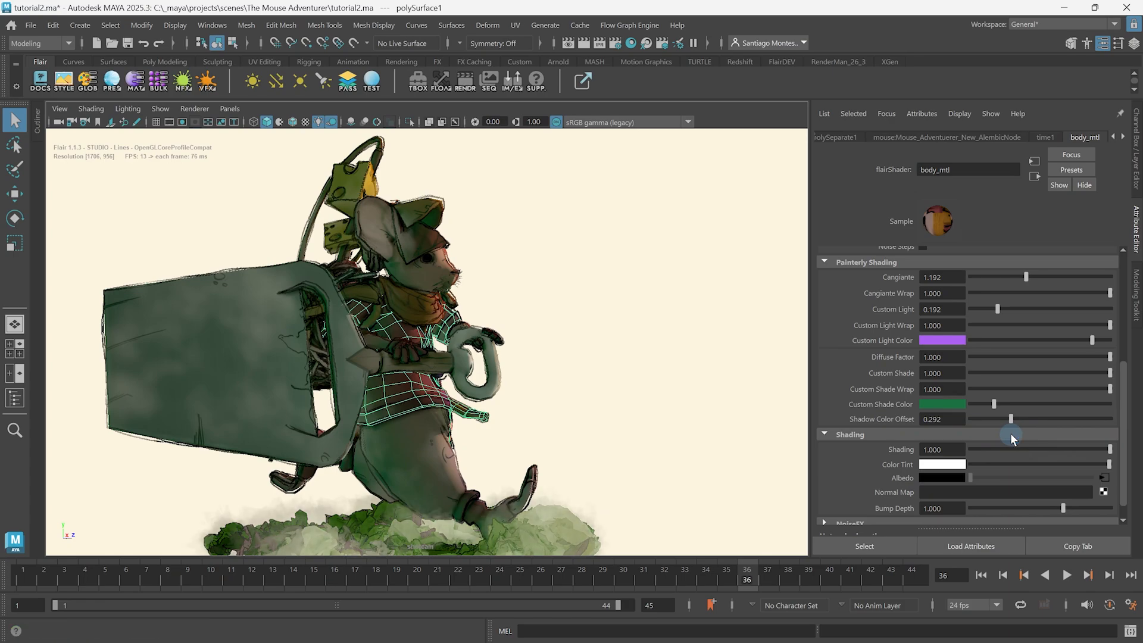
click(619, 376)
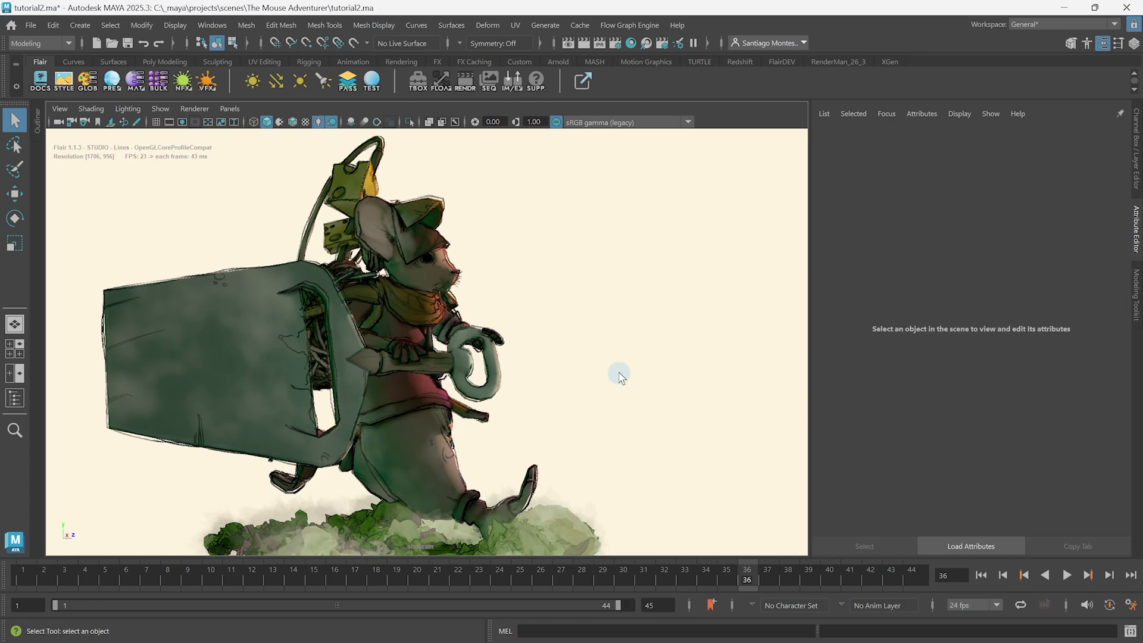
key(alt+v)
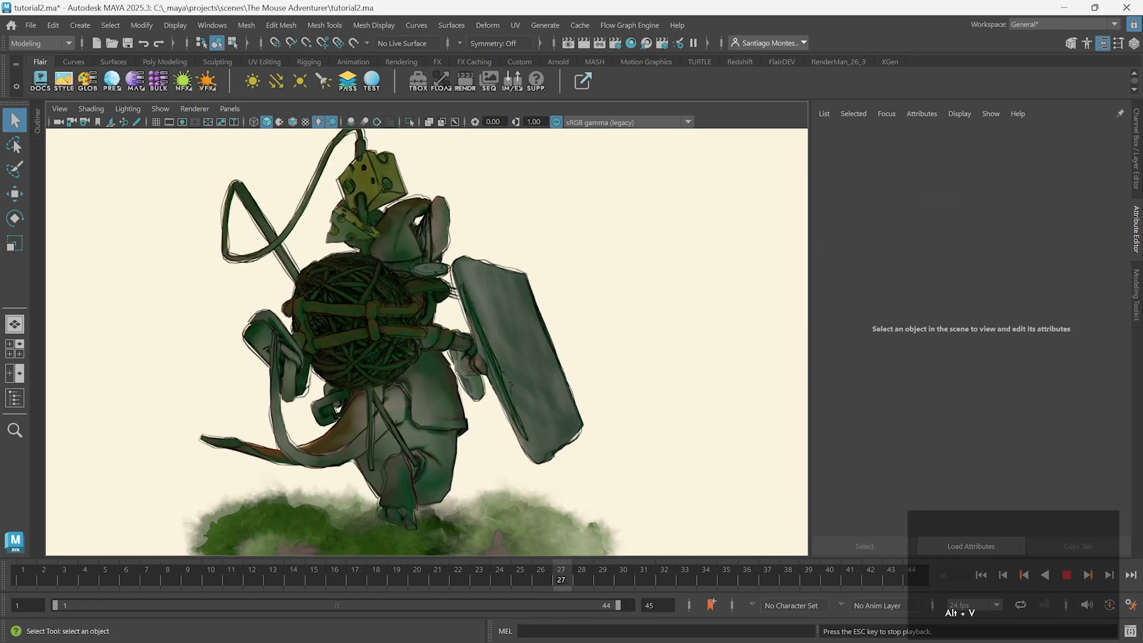